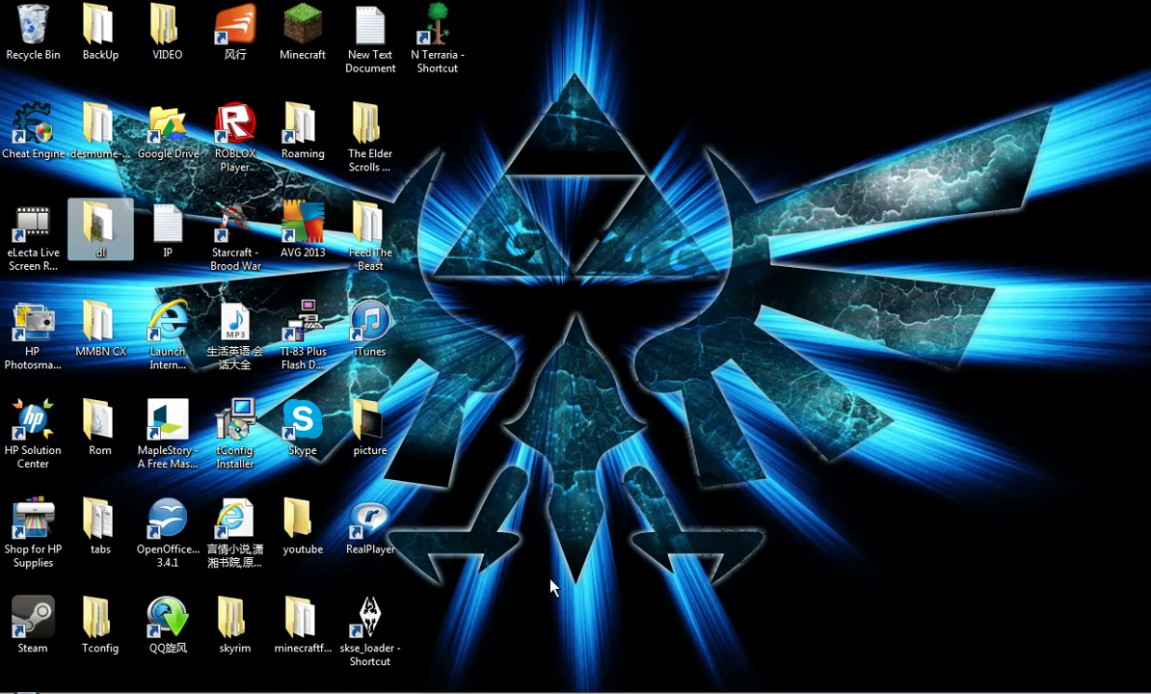
Open the bookmarked Custom LAN Port mod thread and find its Forge 1.5.1 download, plus the already loaded Files page
{"action": "left_click", "coordinate": [556, 358]}
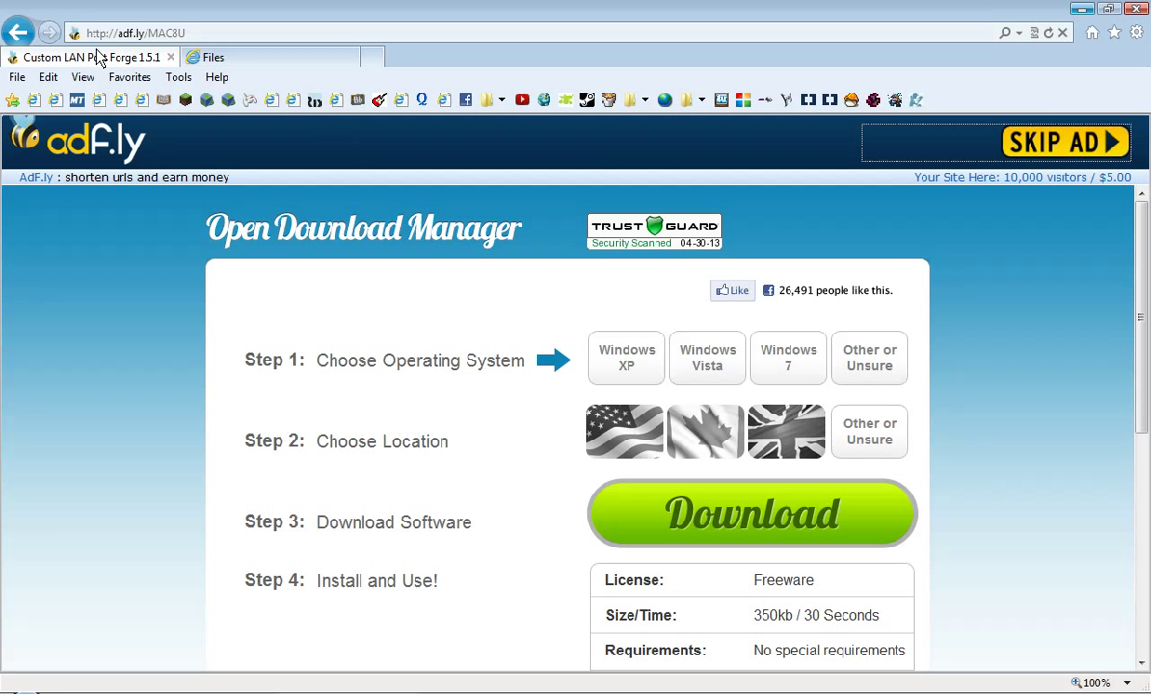
{"action": "left_click", "coordinate": [691, 102]}
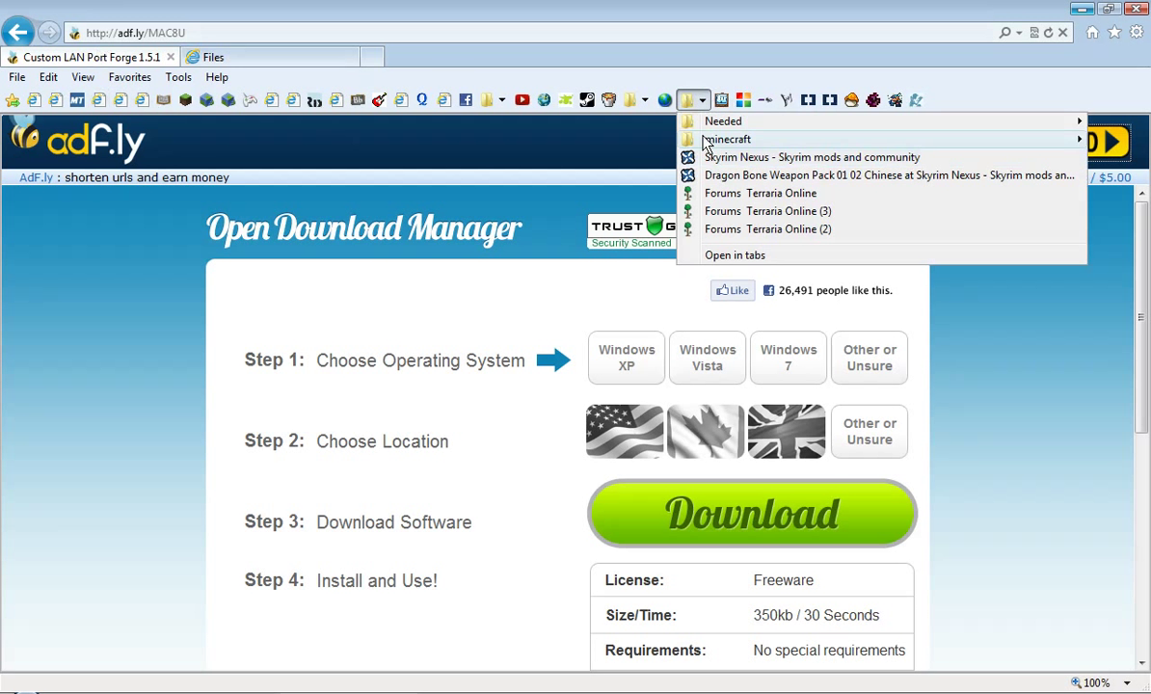
{"action": "mouse_move", "coordinate": [714, 139]}
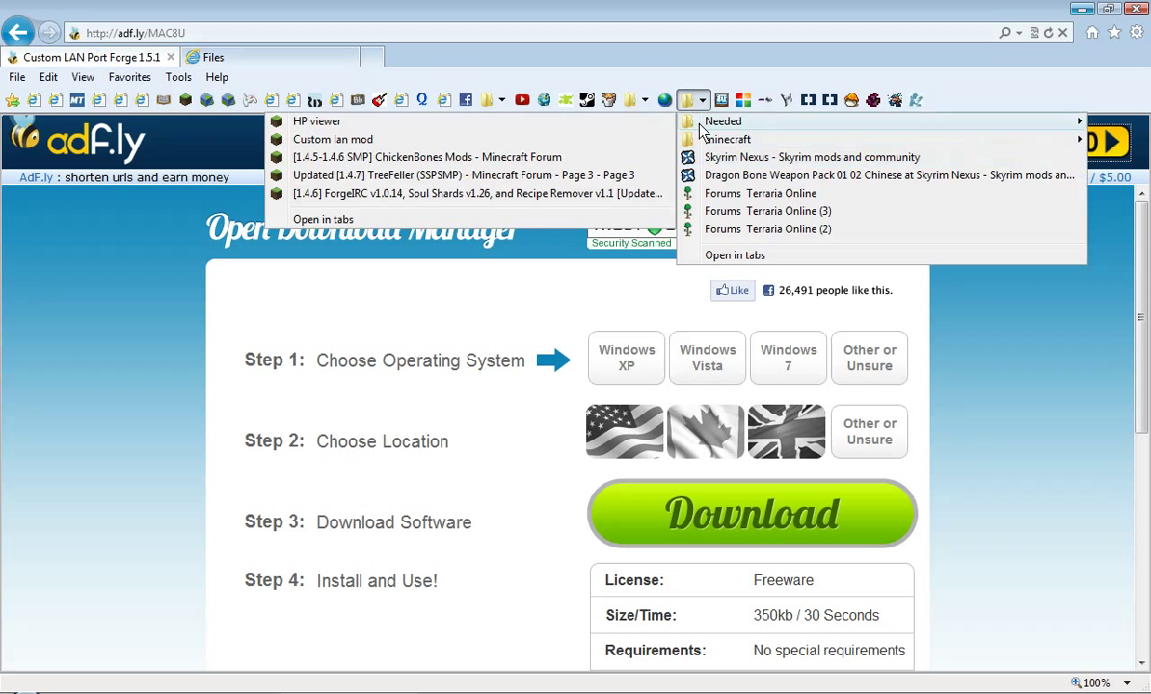
{"action": "left_click", "coordinate": [532, 142]}
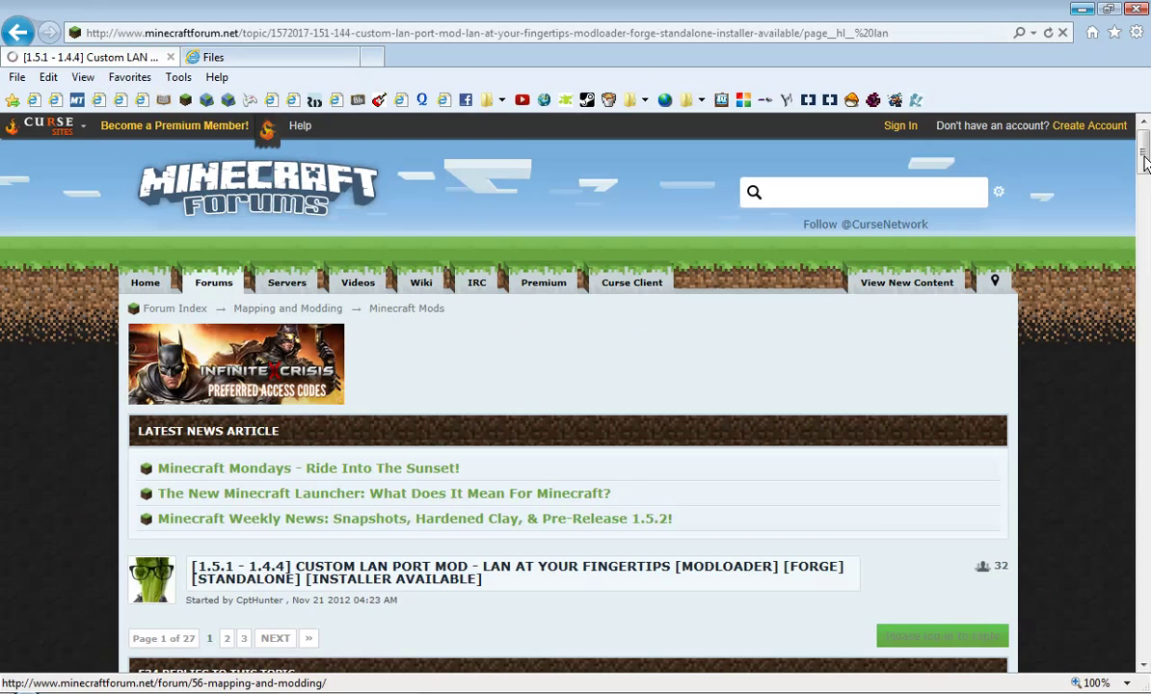
{"action": "left_click_drag", "start_coordinate": [1146, 164], "coordinate": [1146, 313]}
{"action": "left_click", "coordinate": [1146, 270]}
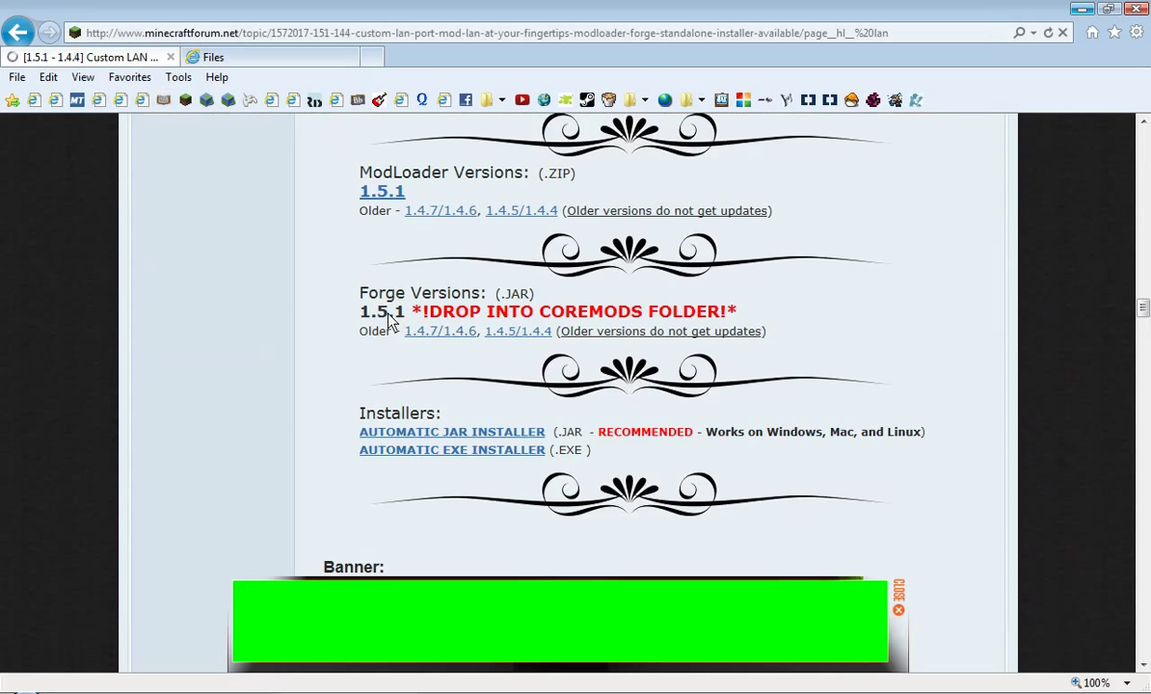
{"action": "left_click", "coordinate": [304, 59]}
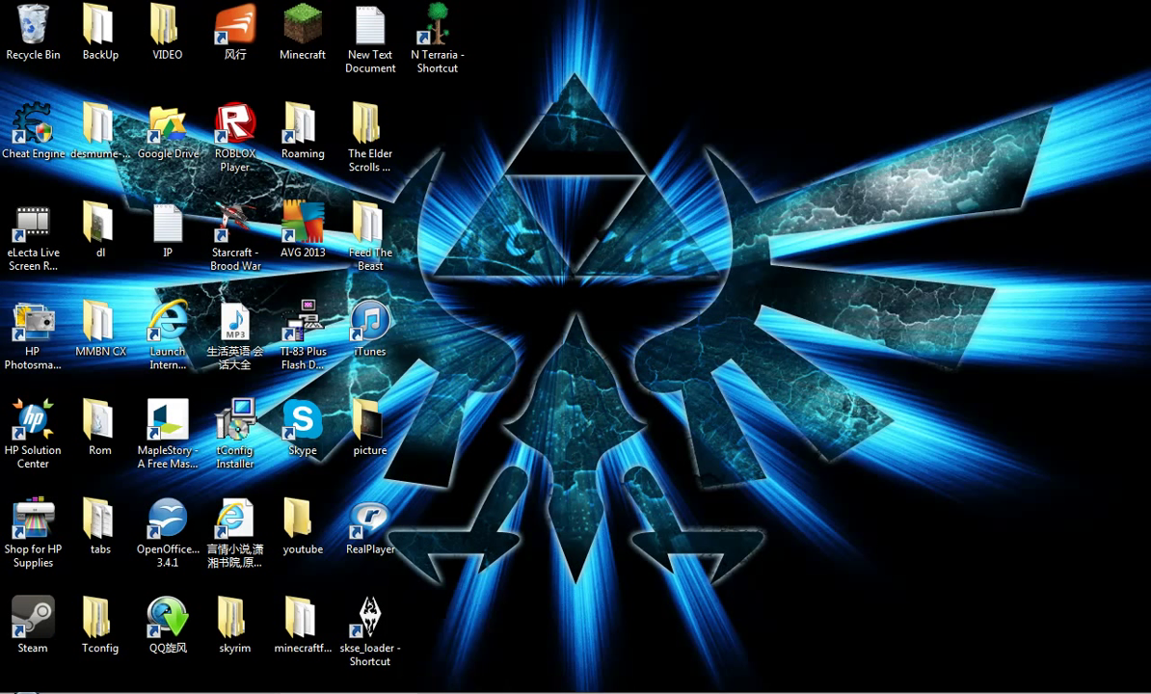
Open the Roaming application data folder by searching Windows for %appdata%
{"action": "key", "text": "super"}
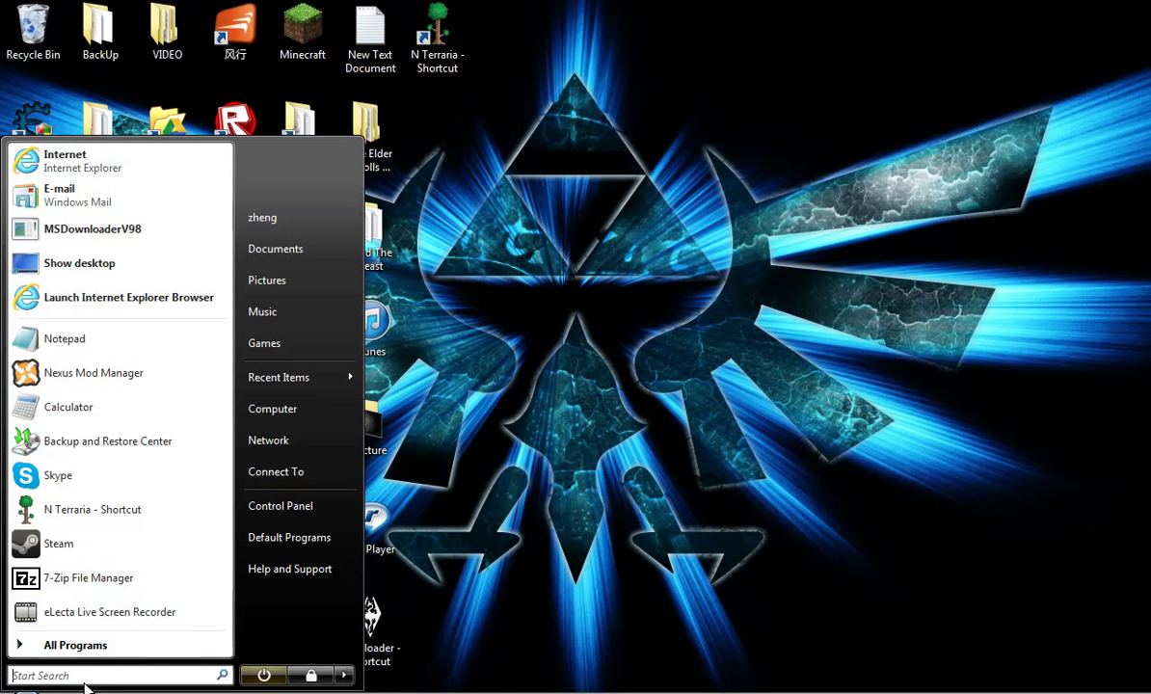
{"action": "left_click", "coordinate": [46, 679]}
{"action": "type", "text": "%"}
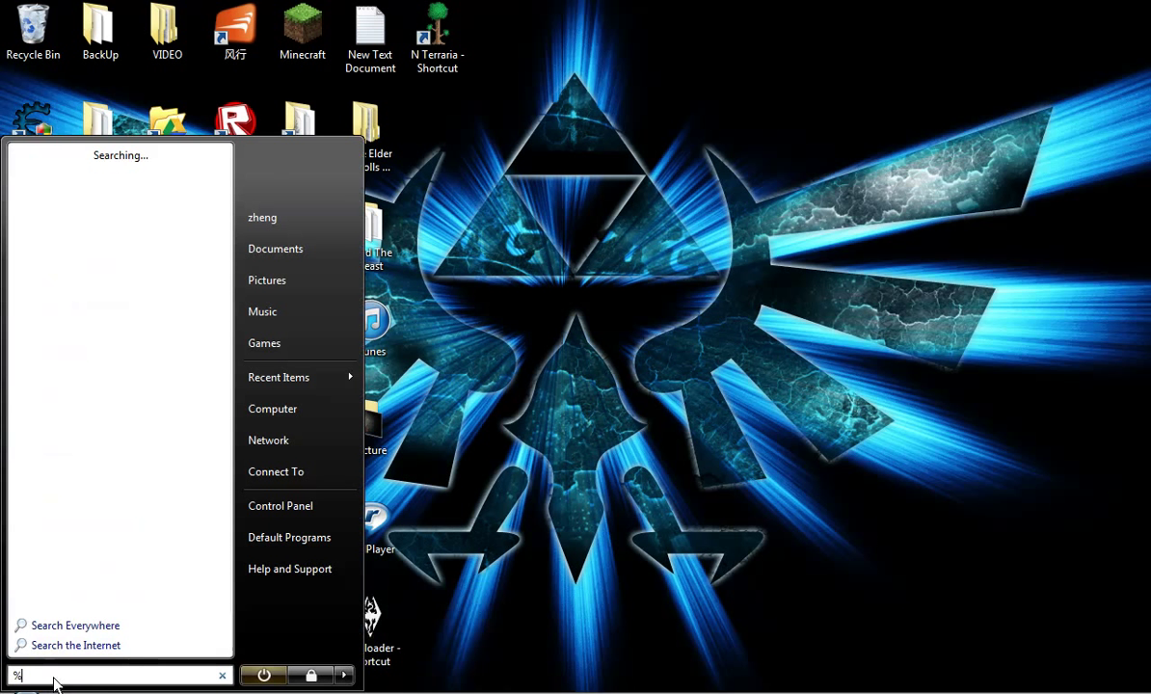
{"action": "type", "text": "appd"}
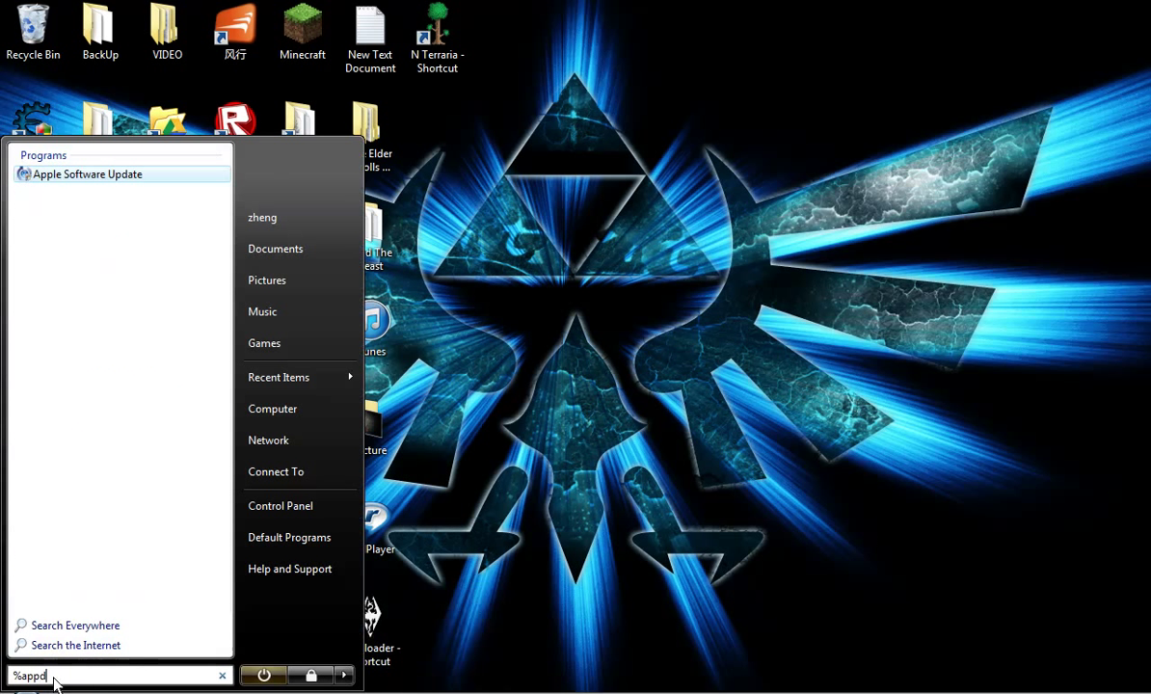
{"action": "type", "text": "ata%"}
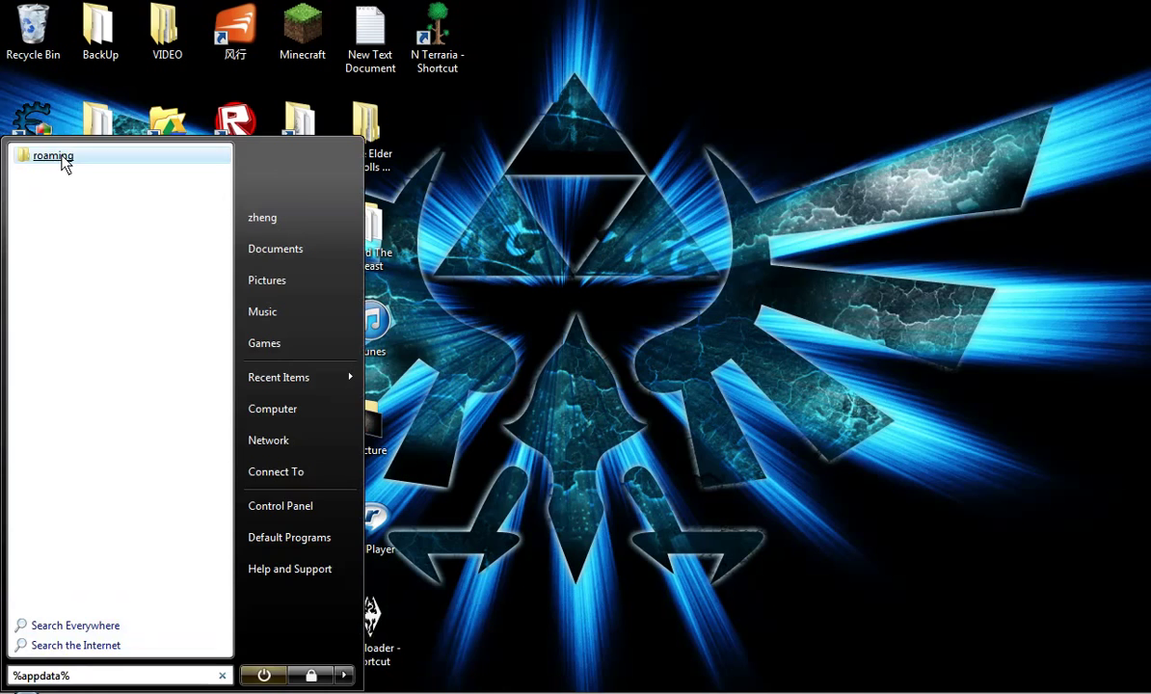
{"action": "key", "text": "Return"}
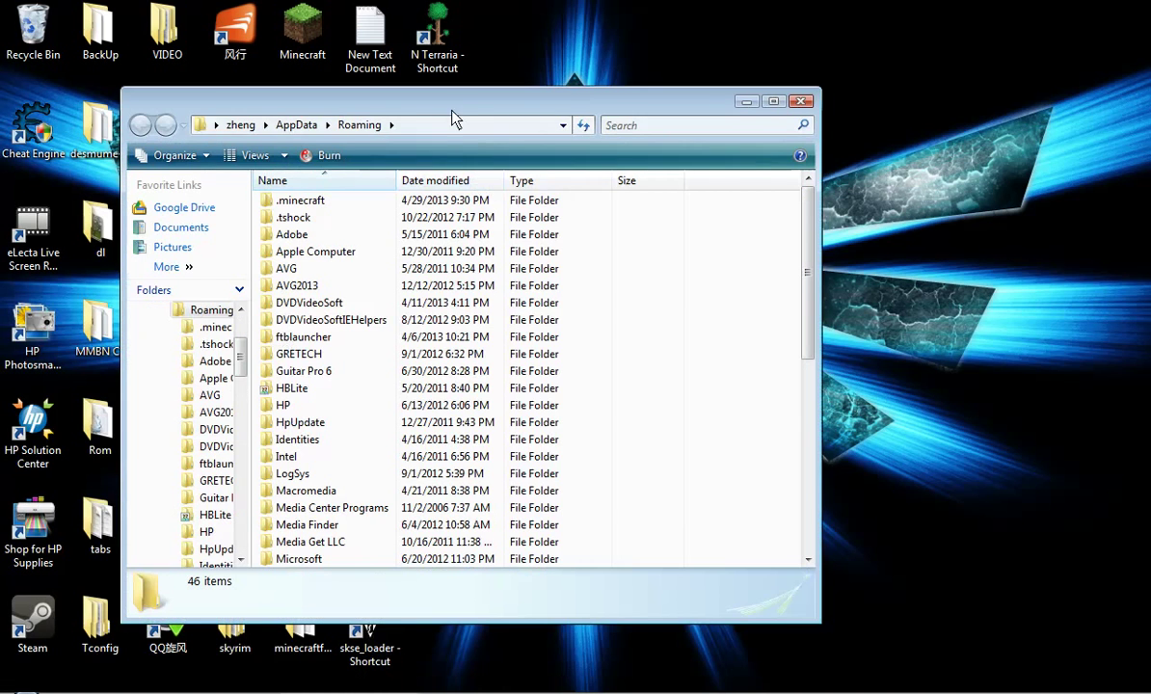
Move the Roaming folder window clear of the desktop icons and open the .minecraft folder
{"action": "left_click_drag", "start_coordinate": [454, 96], "coordinate": [713, 84]}
{"action": "left_click", "coordinate": [567, 179]}
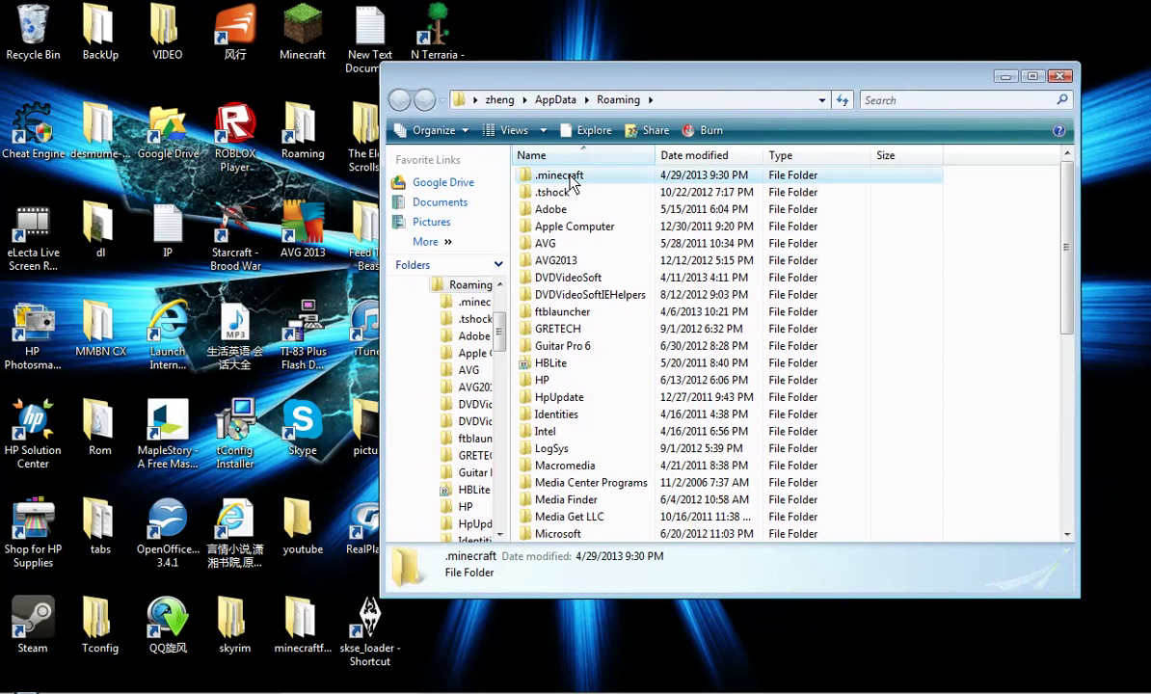
{"action": "double_click", "coordinate": [569, 179]}
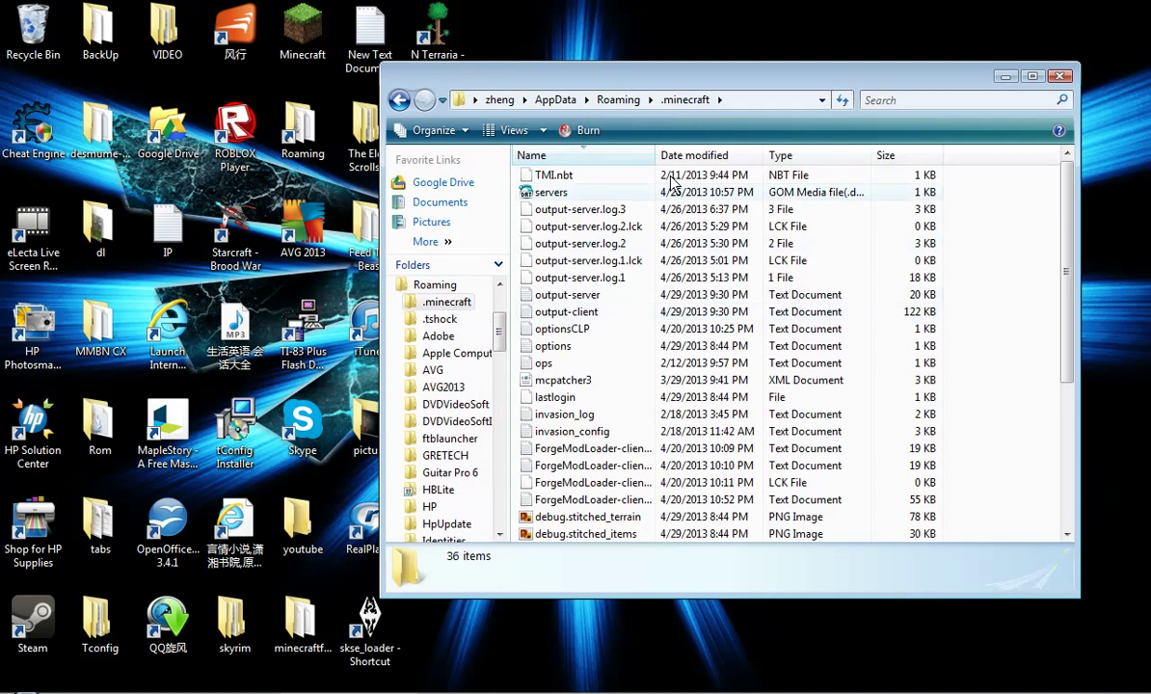
Move CustomPortForge from the desktop's dl folder into .minecraft's coremods folder, replacing the existing copy
{"action": "left_click_drag", "start_coordinate": [1066, 232], "coordinate": [1070, 360]}
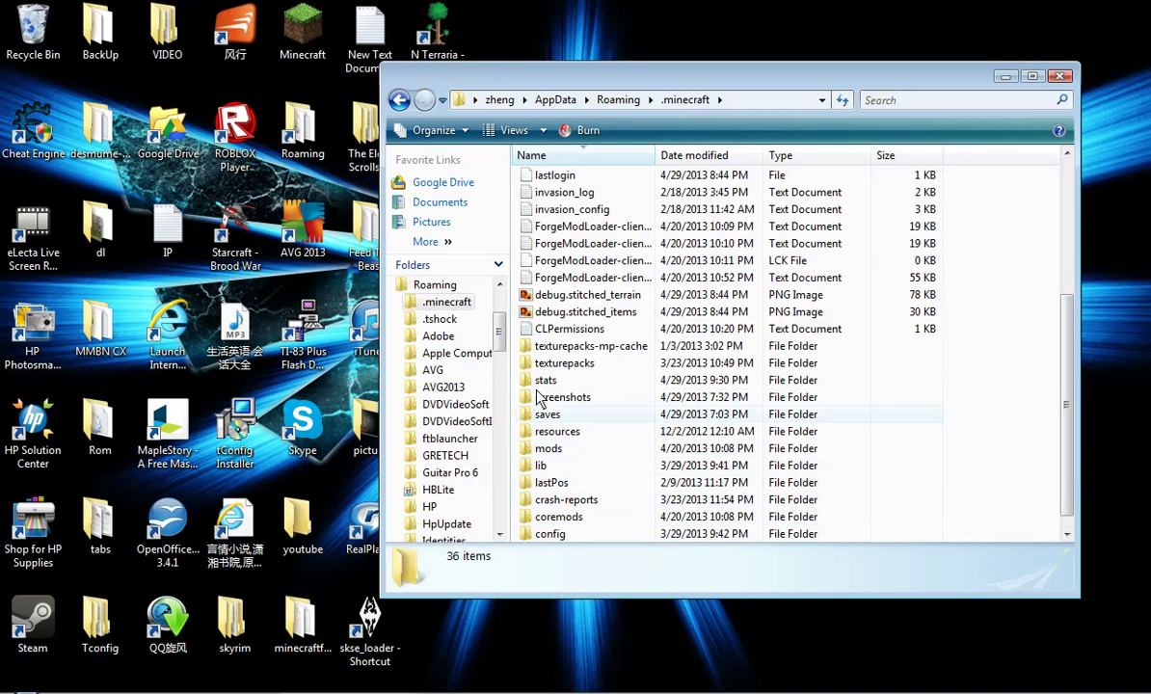
{"action": "double_click", "coordinate": [89, 217]}
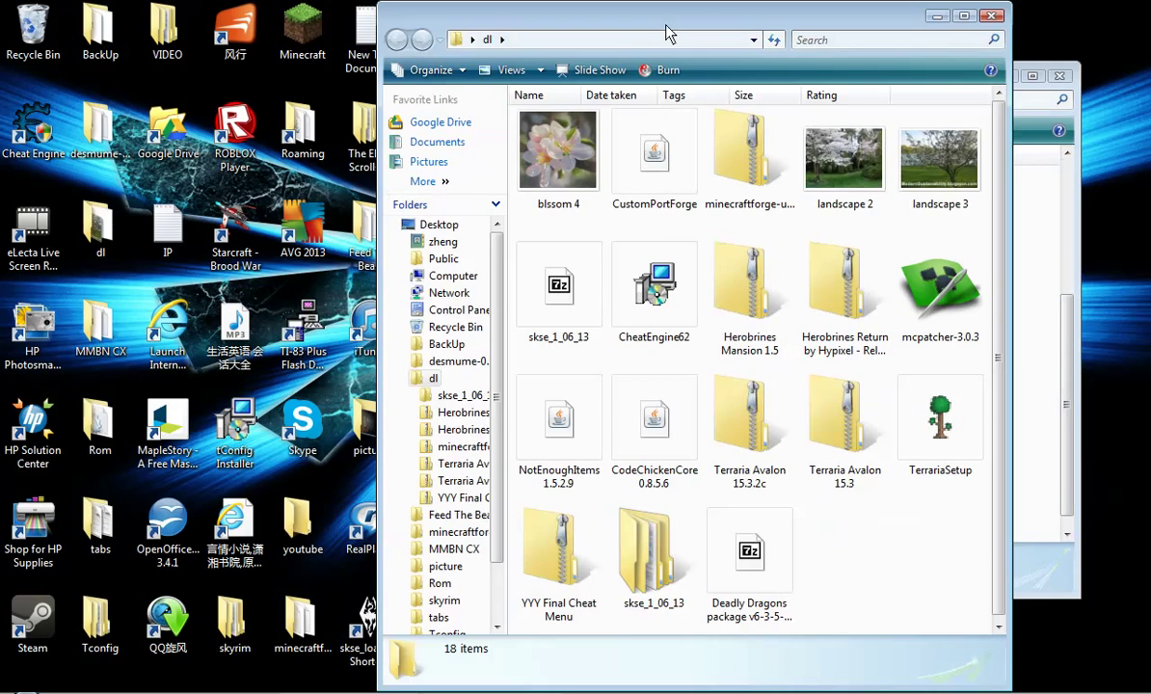
{"action": "left_click_drag", "start_coordinate": [663, 31], "coordinate": [193, 21]}
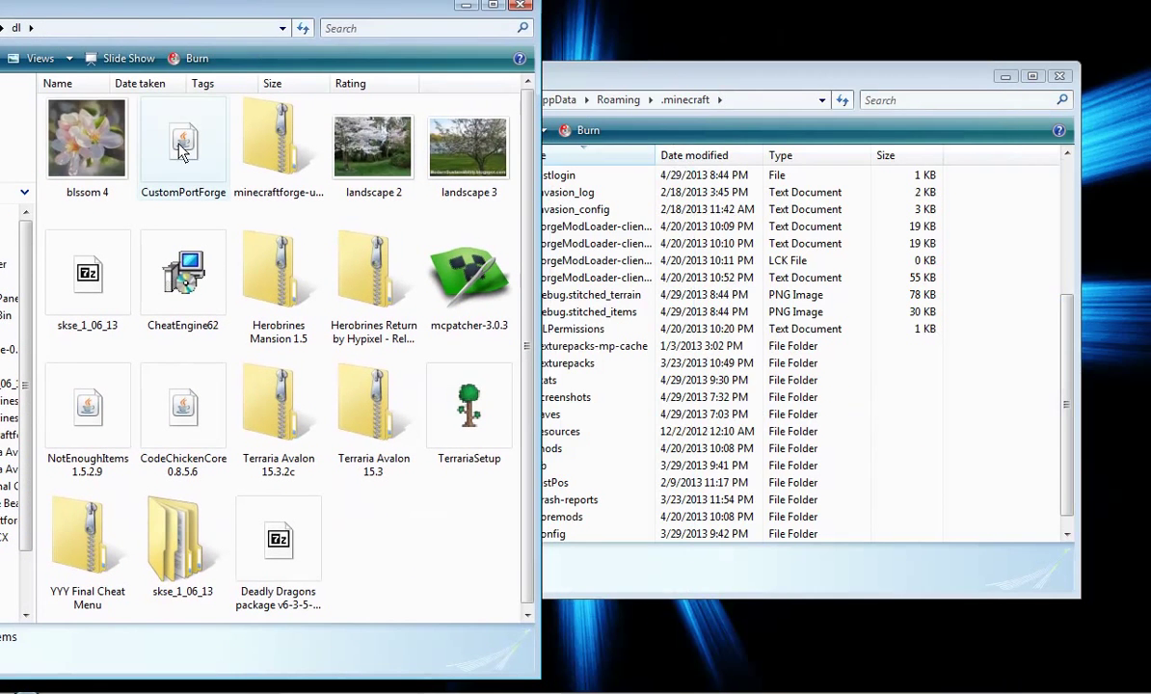
{"action": "left_click_drag", "start_coordinate": [665, 75], "coordinate": [737, 39]}
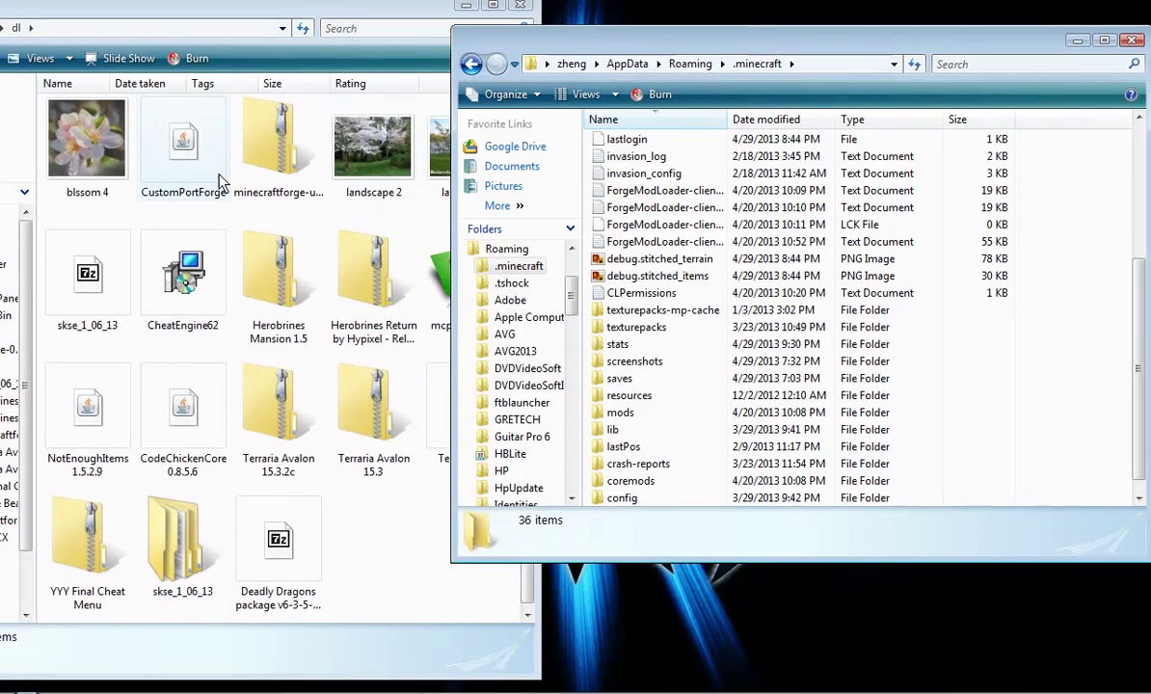
{"action": "left_click_drag", "start_coordinate": [217, 175], "coordinate": [641, 480]}
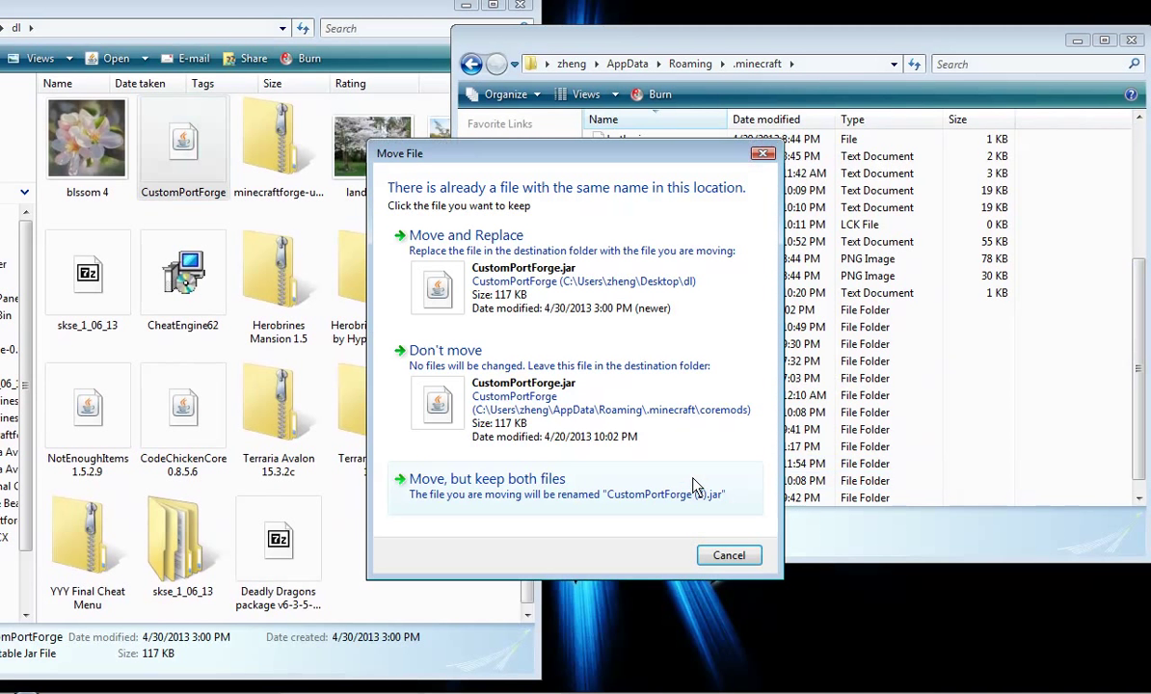
{"action": "left_click", "coordinate": [561, 284]}
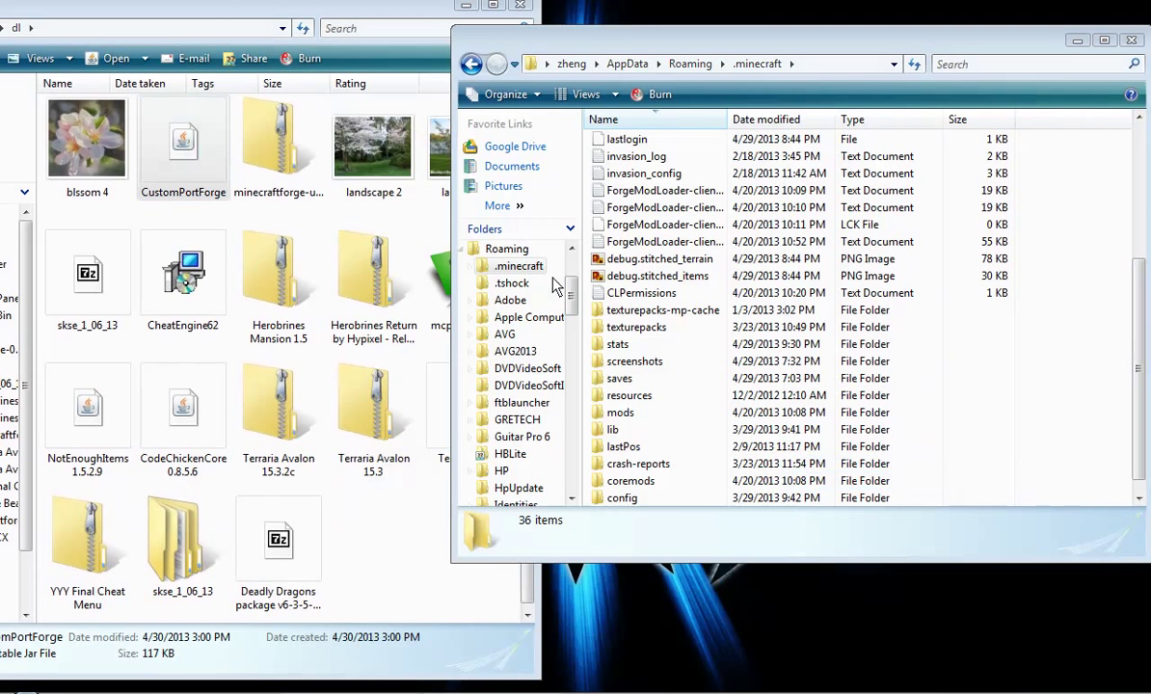
Extract the minecraftforge-universal-1.5.1-7.7.2.679 archive with 7-Zip into a folder of the same name and open that folder
{"action": "left_click", "coordinate": [376, 558]}
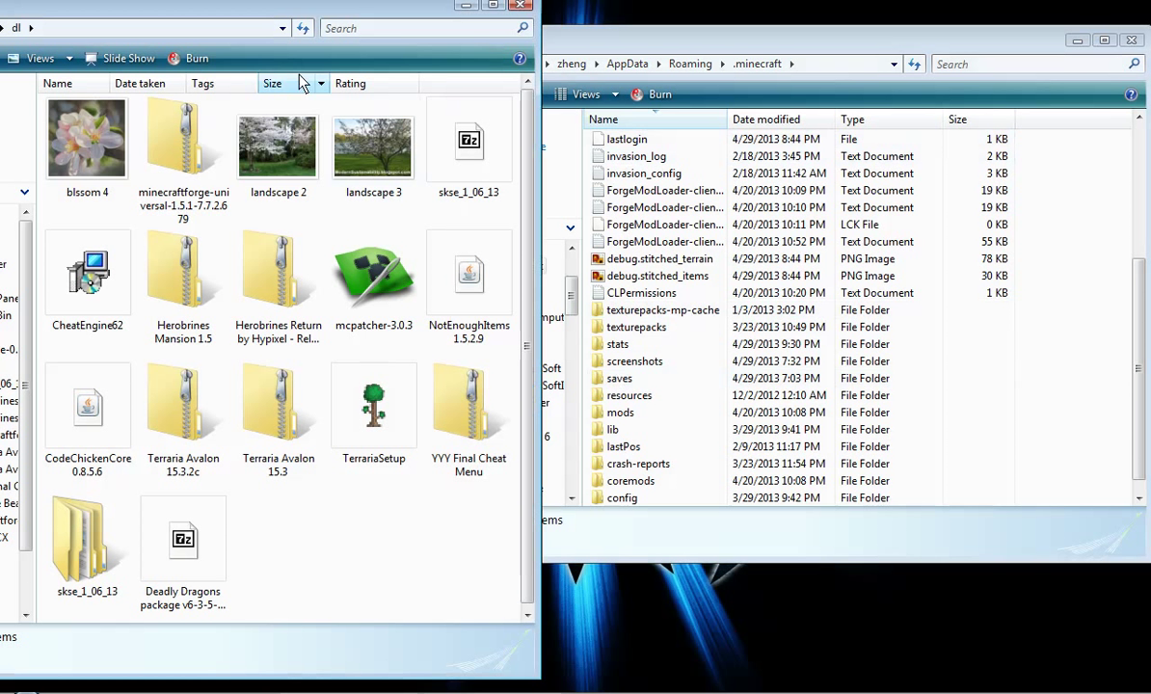
{"action": "right_click", "coordinate": [172, 155]}
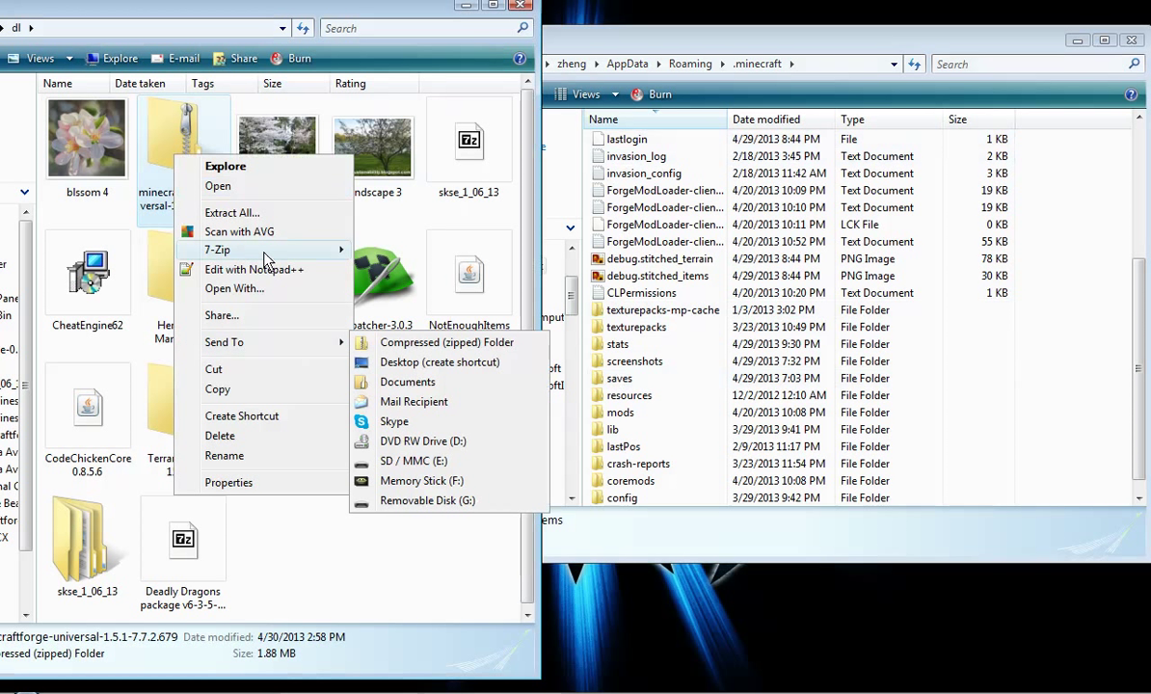
{"action": "mouse_move", "coordinate": [246, 246]}
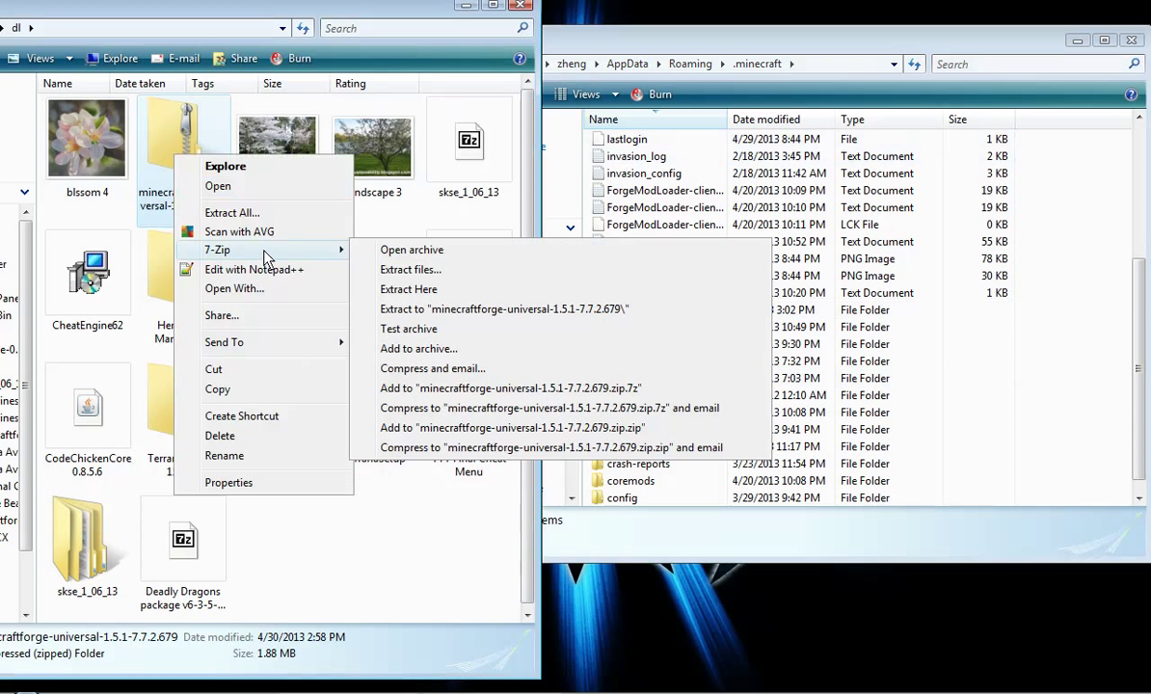
{"action": "left_click", "coordinate": [395, 309]}
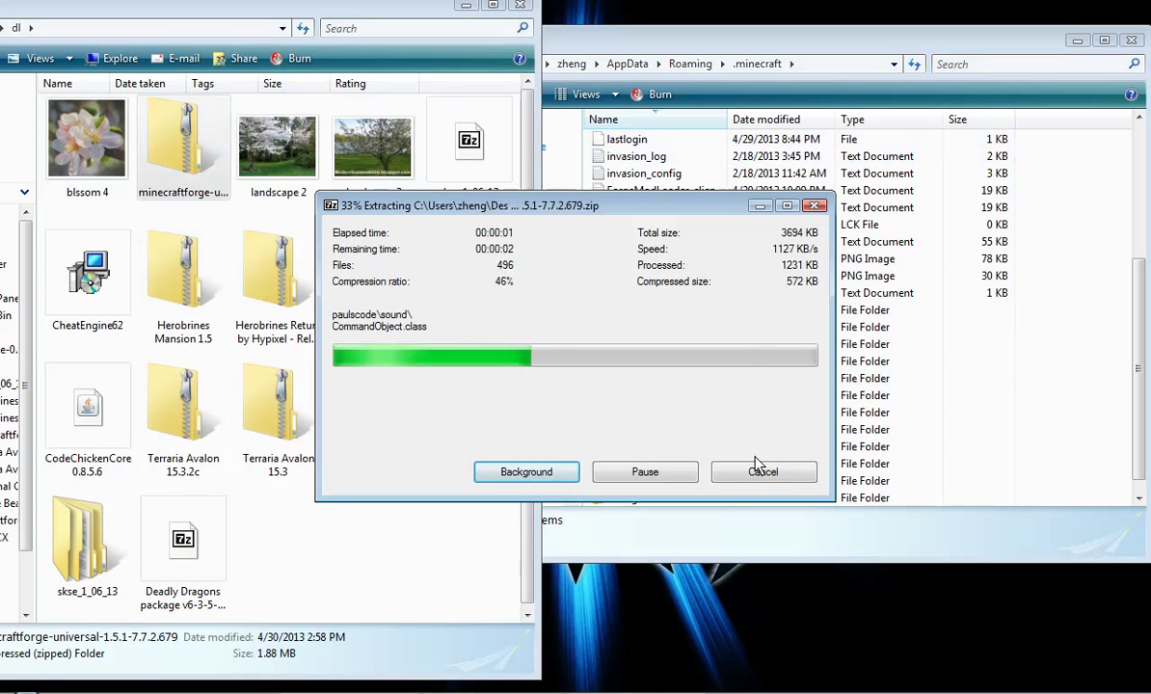
{"action": "left_click", "coordinate": [762, 471]}
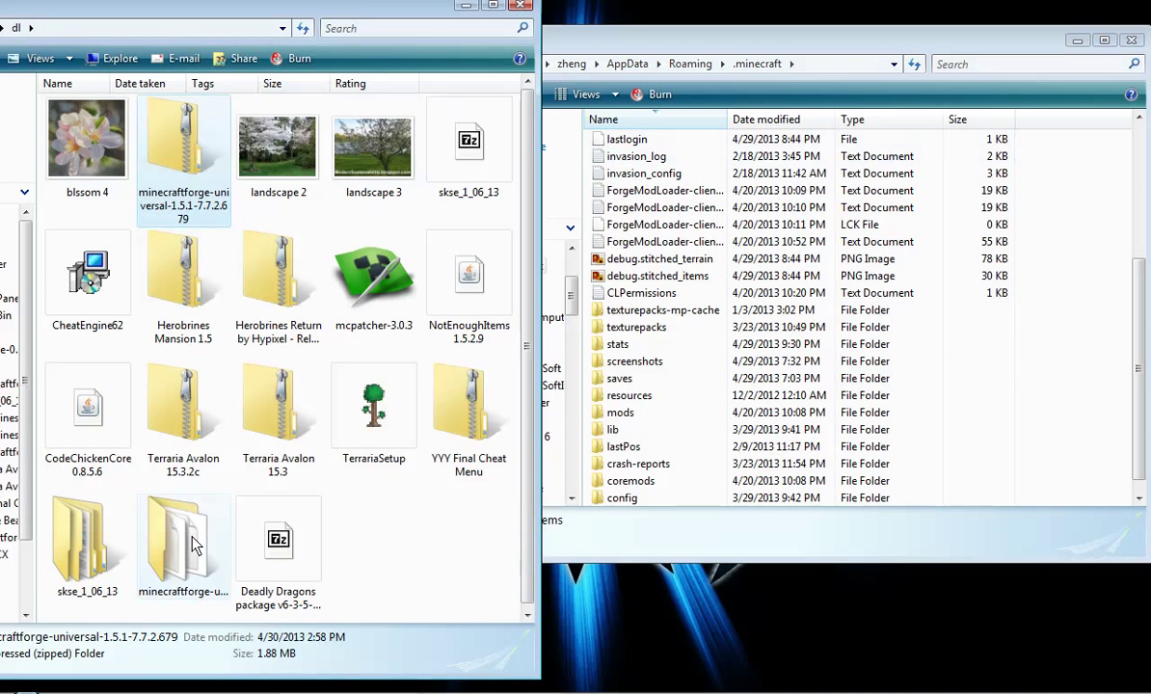
{"action": "double_click", "coordinate": [196, 555]}
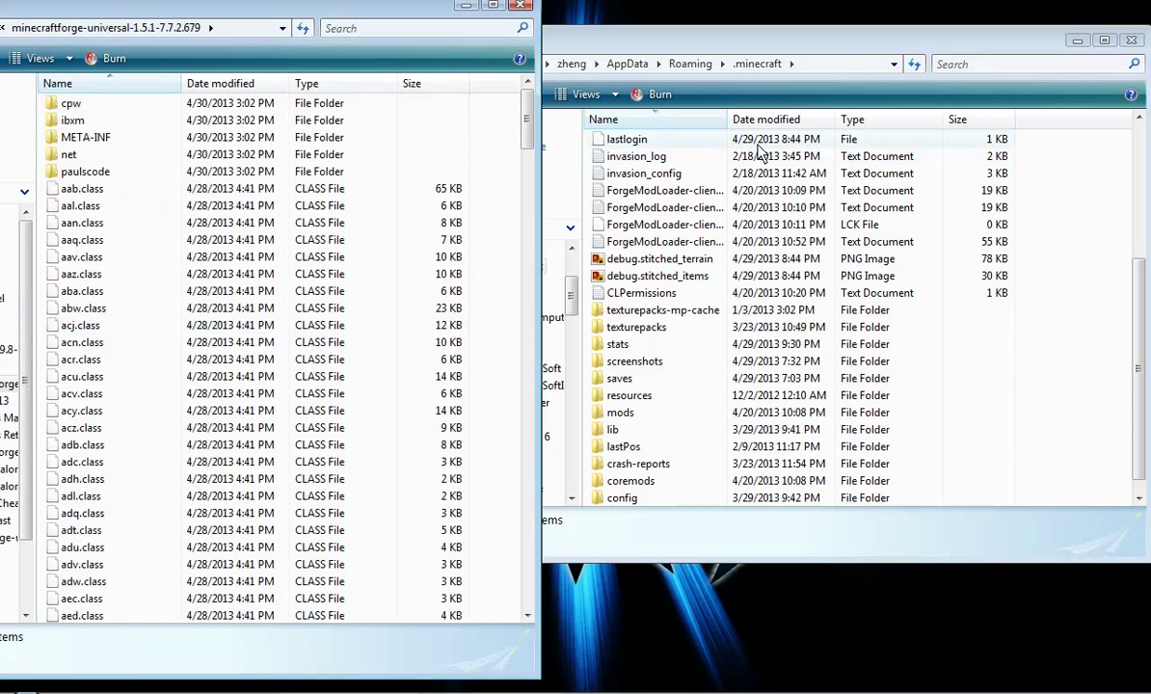
Open the bin folder inside .minecraft, keeping the extracted Forge files open in their own window
{"action": "left_click", "coordinate": [964, 362]}
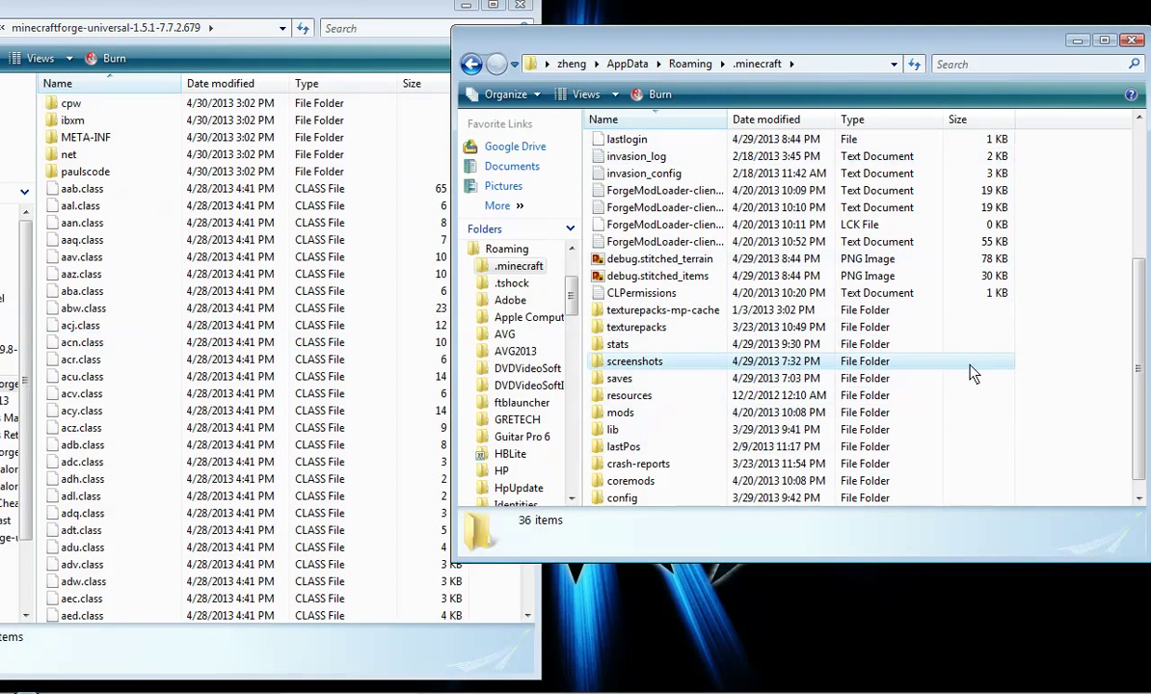
{"action": "left_click", "coordinate": [1036, 380]}
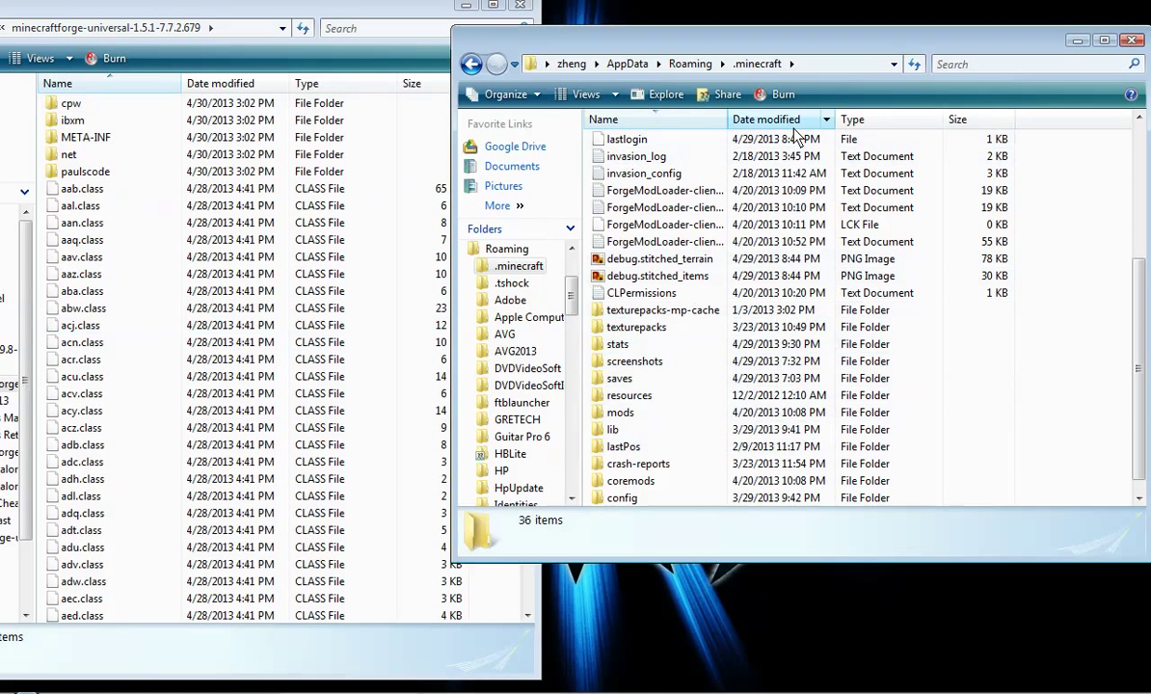
{"action": "left_click_drag", "start_coordinate": [1142, 427], "coordinate": [1143, 439]}
{"action": "double_click", "coordinate": [675, 497]}
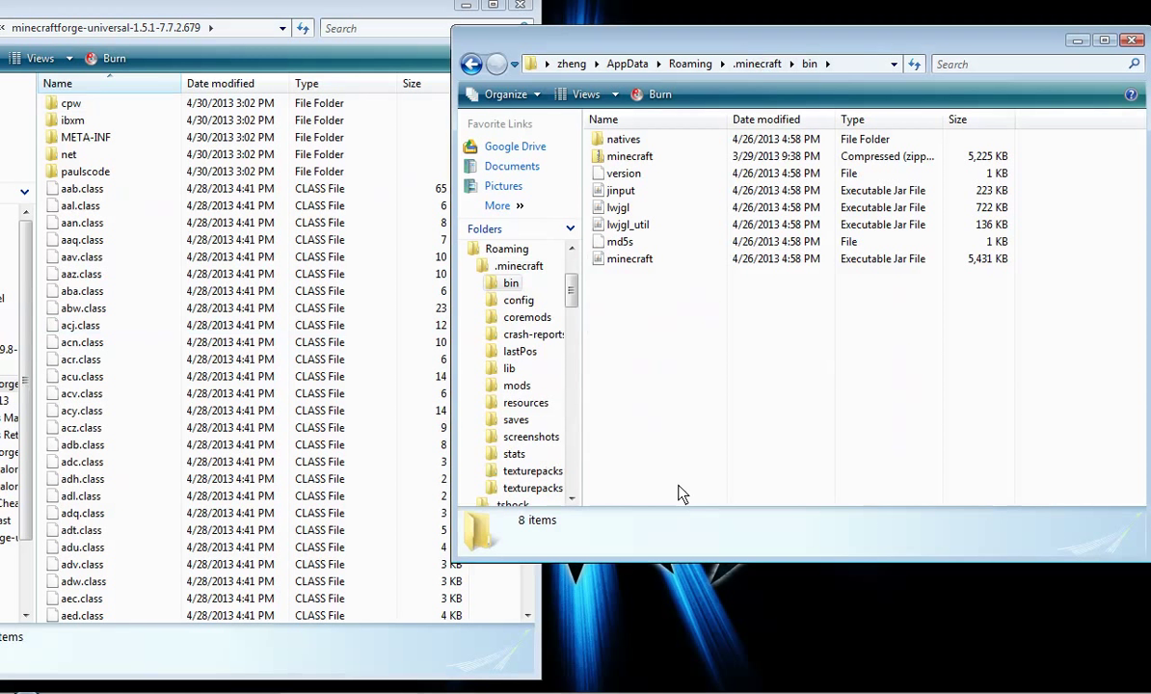
Open minecraft.jar from the bin folder as a 7-Zip archive and place its window beside the extracted Forge files
{"action": "right_click", "coordinate": [656, 267]}
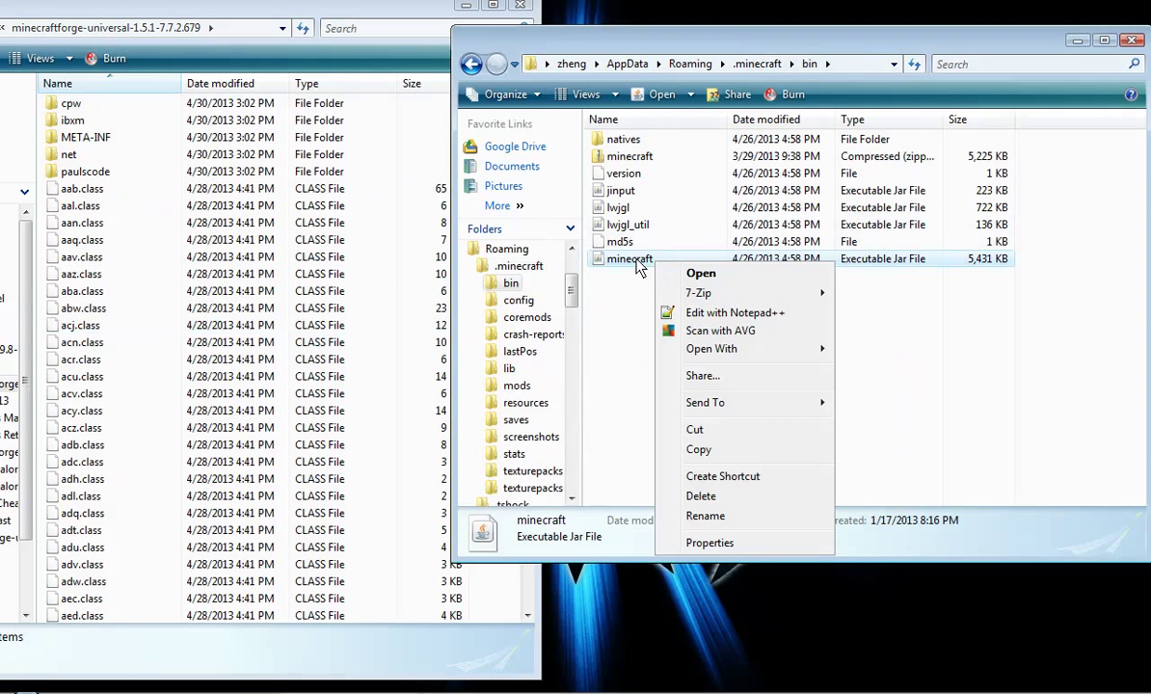
{"action": "left_click", "coordinate": [629, 274]}
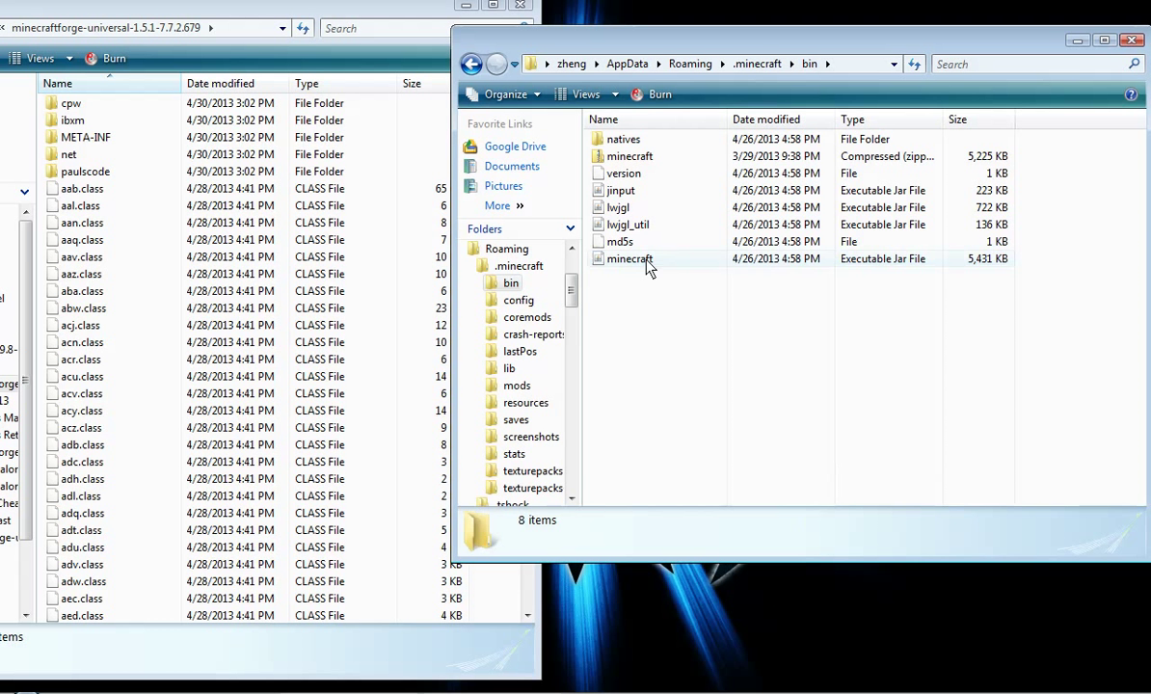
{"action": "right_click", "coordinate": [652, 262]}
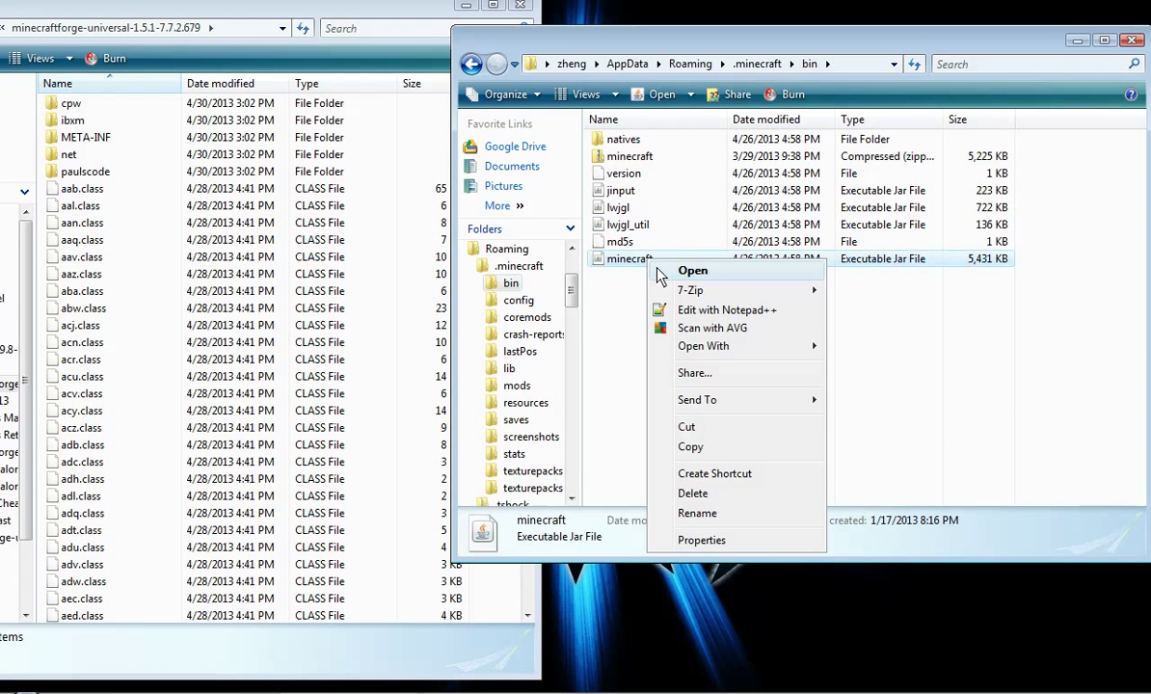
{"action": "mouse_move", "coordinate": [693, 296]}
{"action": "left_click", "coordinate": [849, 294]}
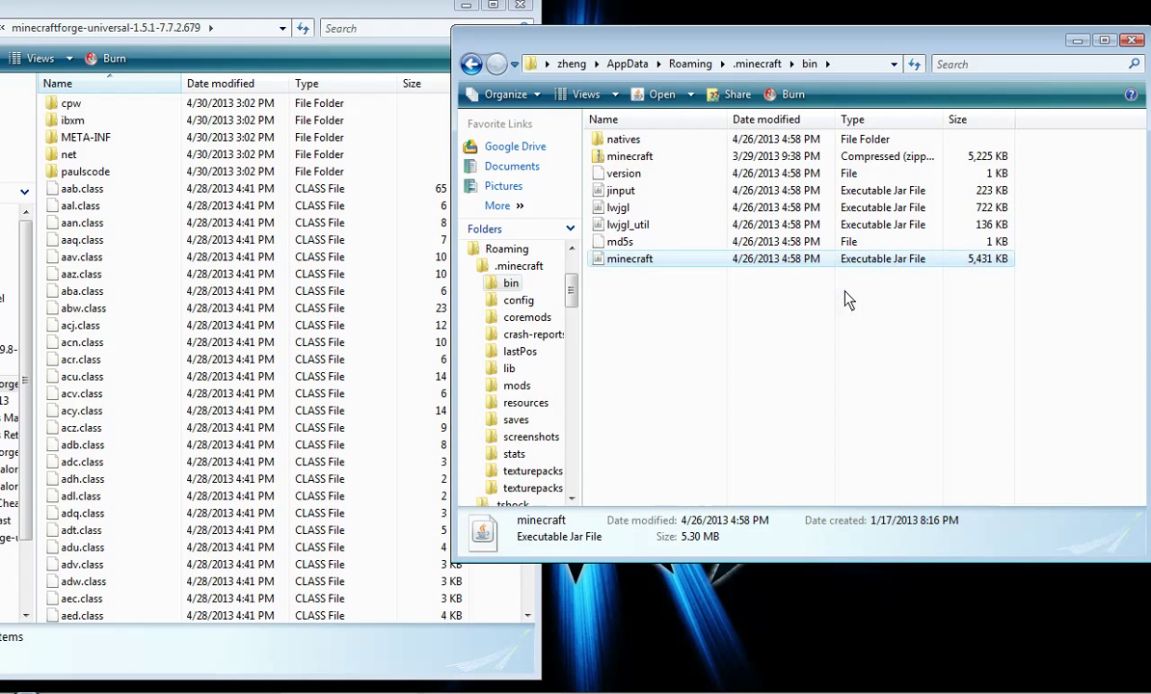
{"action": "left_click_drag", "start_coordinate": [440, 113], "coordinate": [864, 12]}
{"action": "left_click", "coordinate": [817, 532]}
{"action": "key", "text": "alt+Tab"}
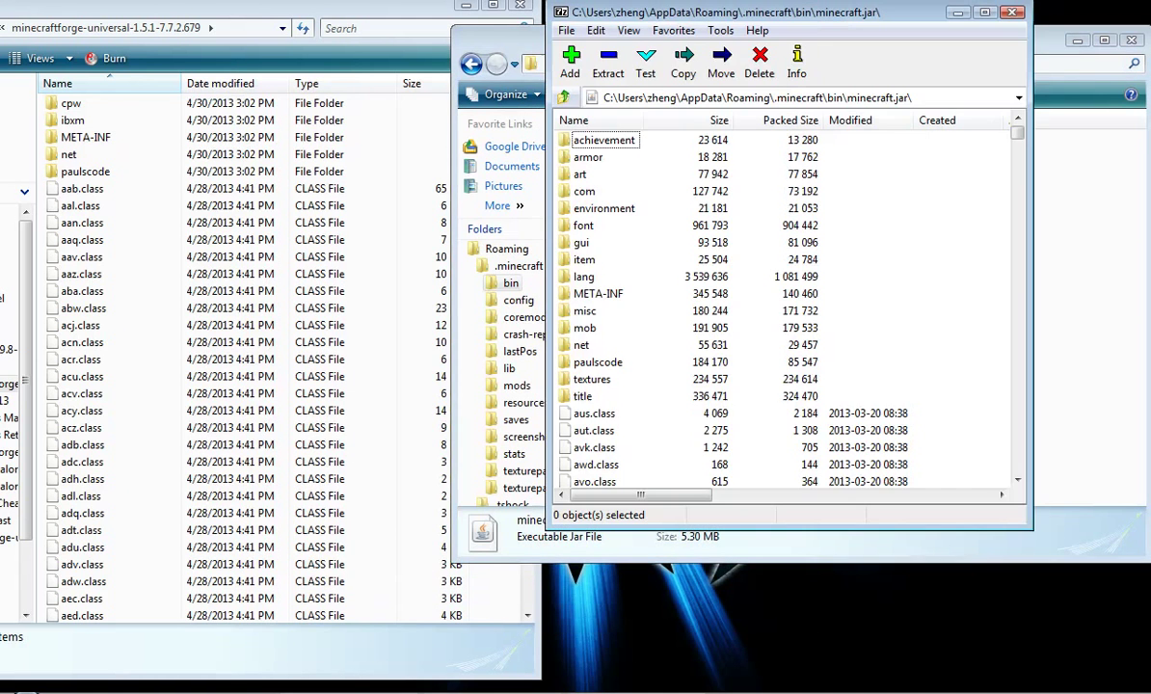
Delete the META-INF folder from minecraft.jar
{"action": "right_click", "coordinate": [598, 293]}
{"action": "left_click", "coordinate": [643, 448]}
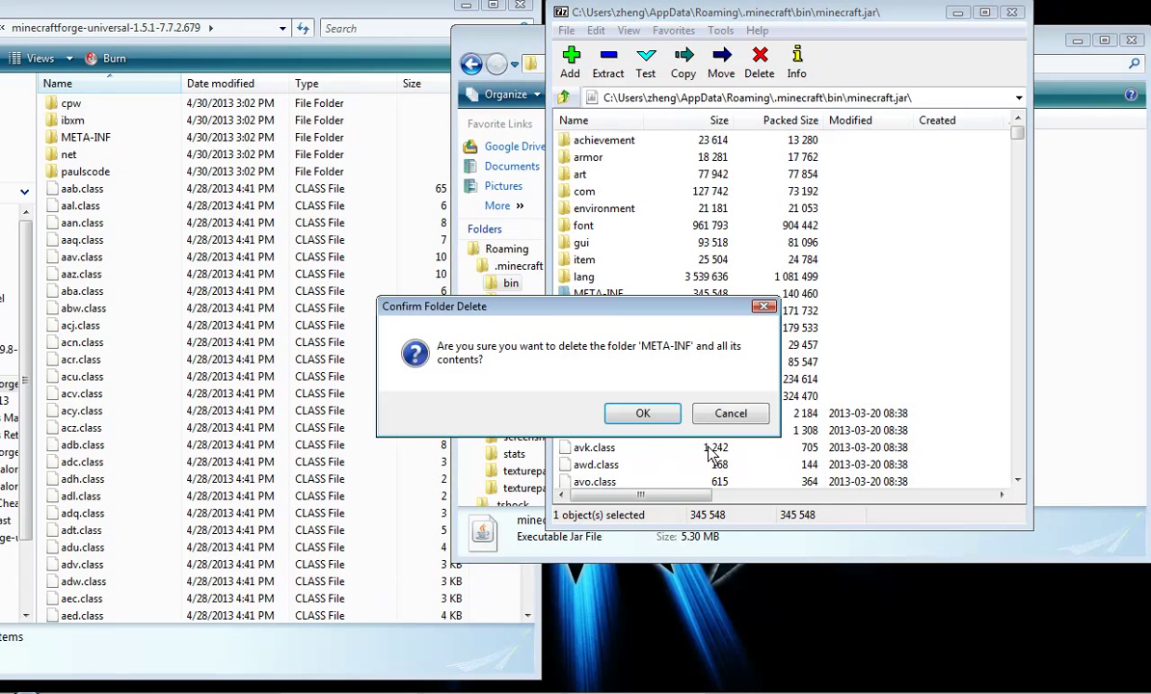
{"action": "left_click", "coordinate": [695, 414]}
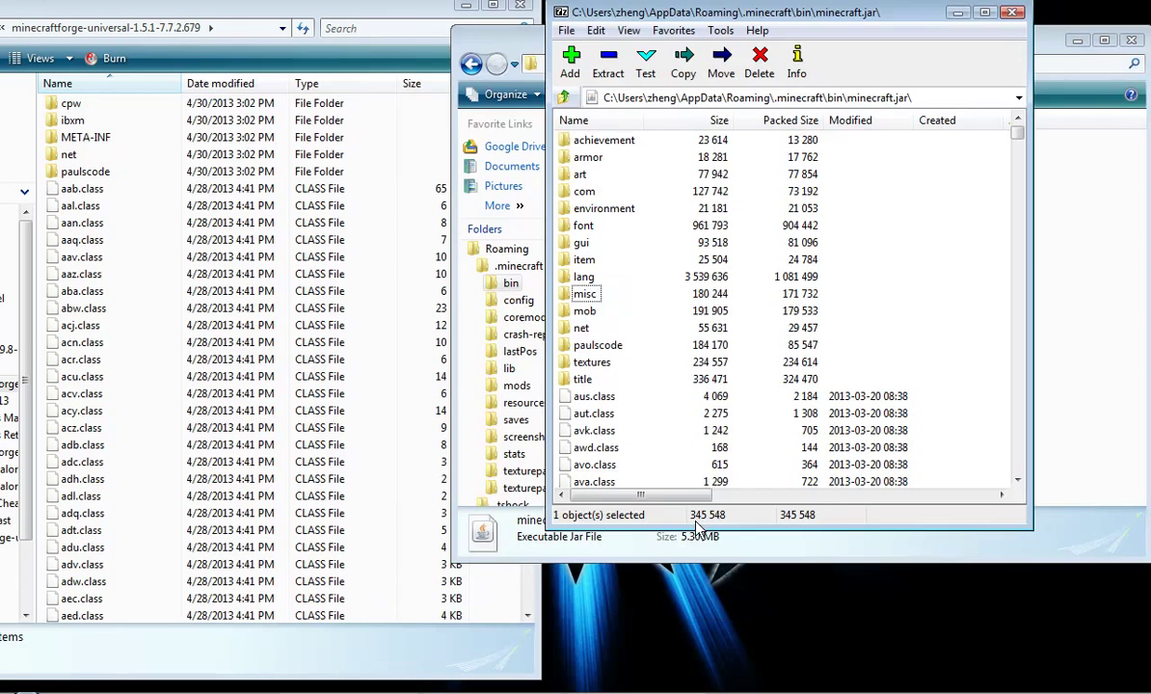
Copy all the extracted Forge files and folders into minecraft.jar
{"action": "left_click", "coordinate": [407, 8]}
{"action": "left_click_drag", "start_coordinate": [480, 125], "coordinate": [424, 636]}
{"action": "left_click_drag", "start_coordinate": [648, 355], "coordinate": [648, 355]}
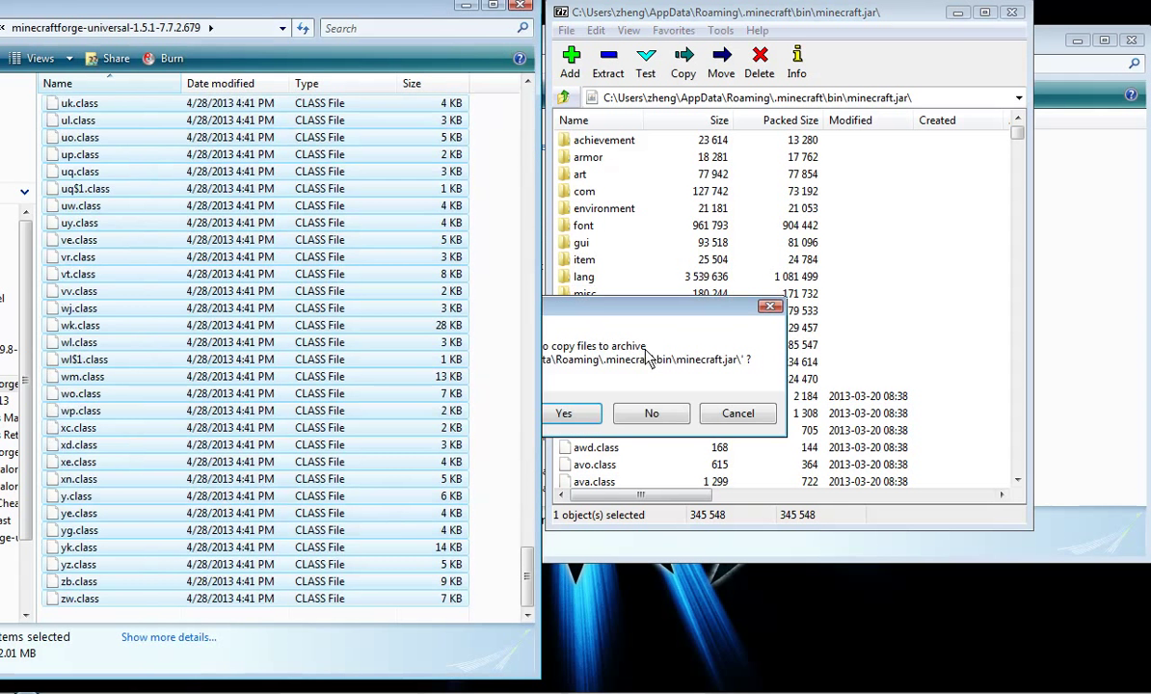
{"action": "left_click", "coordinate": [548, 416]}
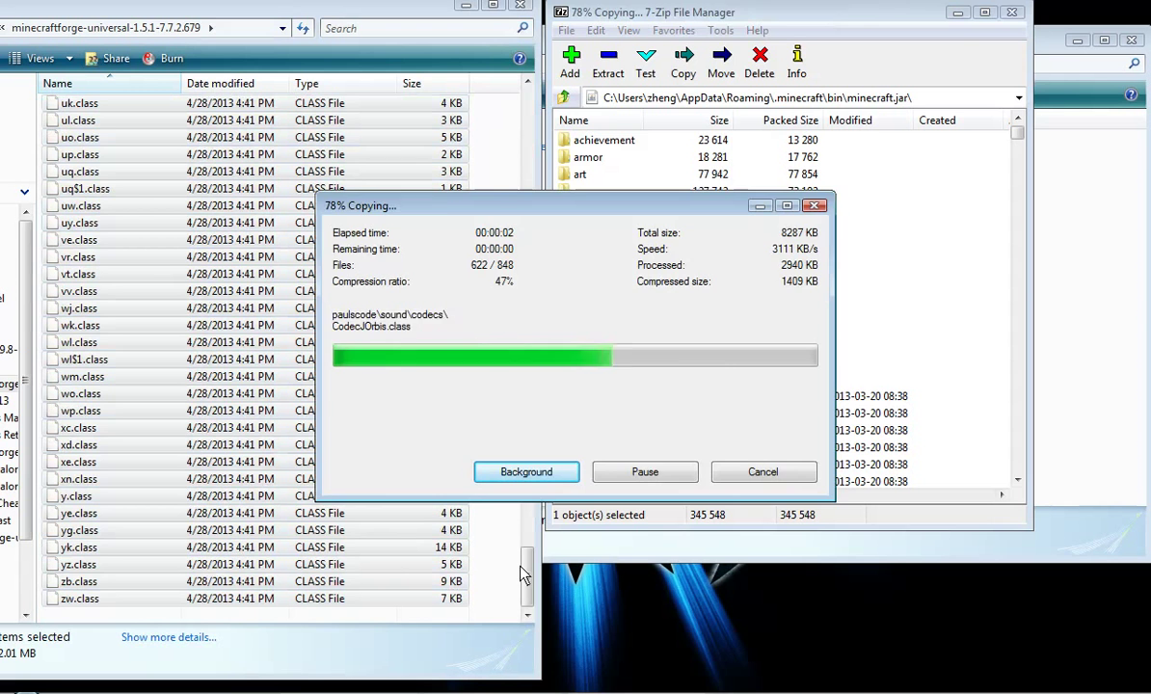
Close the minecraft.jar archive and the bin folder, and clear the extracted Forge files window off the desktop
{"action": "left_click", "coordinate": [1012, 11]}
{"action": "left_click", "coordinate": [1051, 11]}
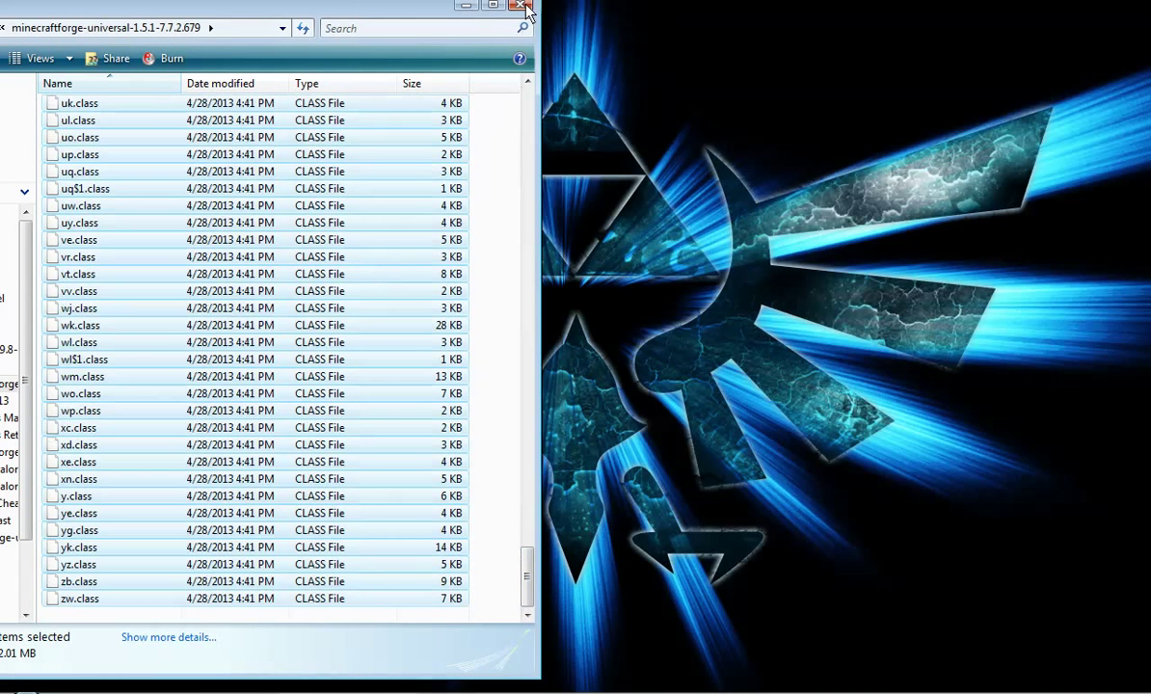
{"action": "left_click", "coordinate": [467, 7]}
Launch Minecraft, log in with the remembered account, and go to the game's title screen
{"action": "left_click", "coordinate": [298, 43]}
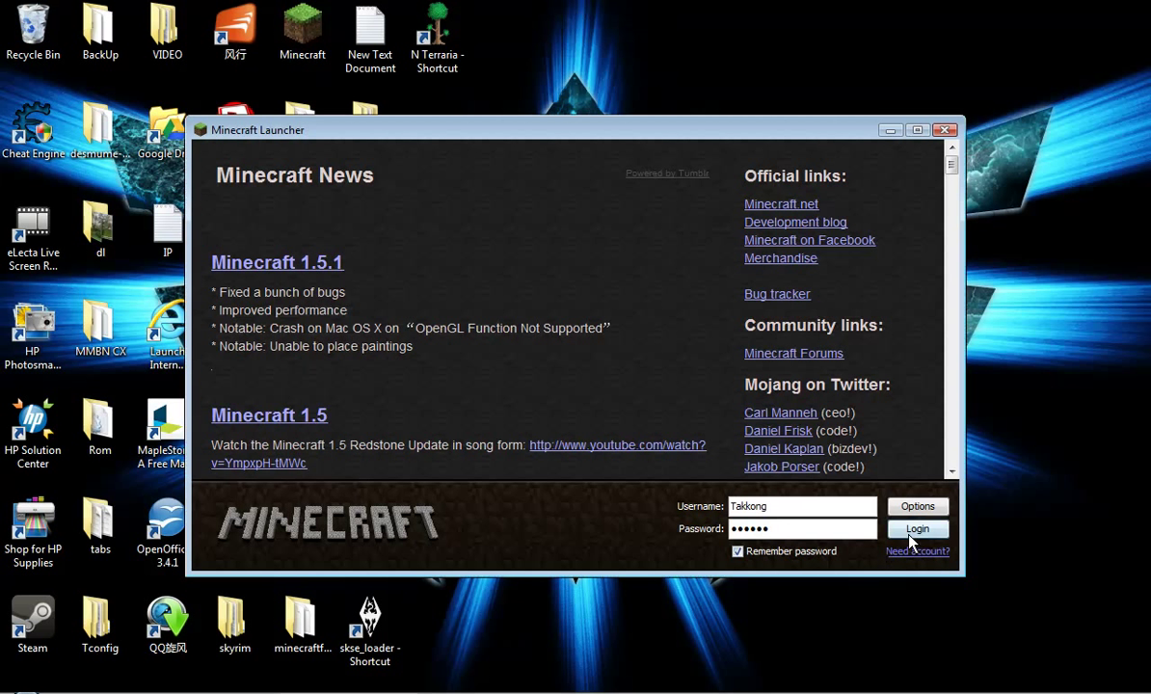
{"action": "left_click", "coordinate": [911, 534]}
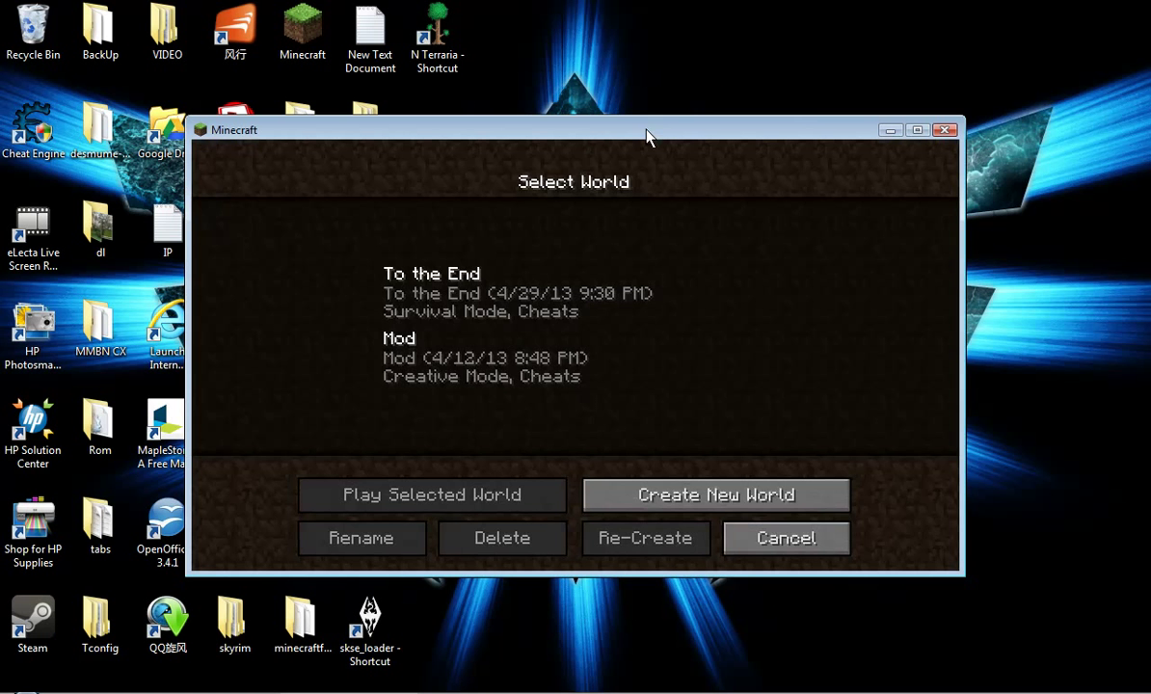
{"action": "key", "text": "Escape"}
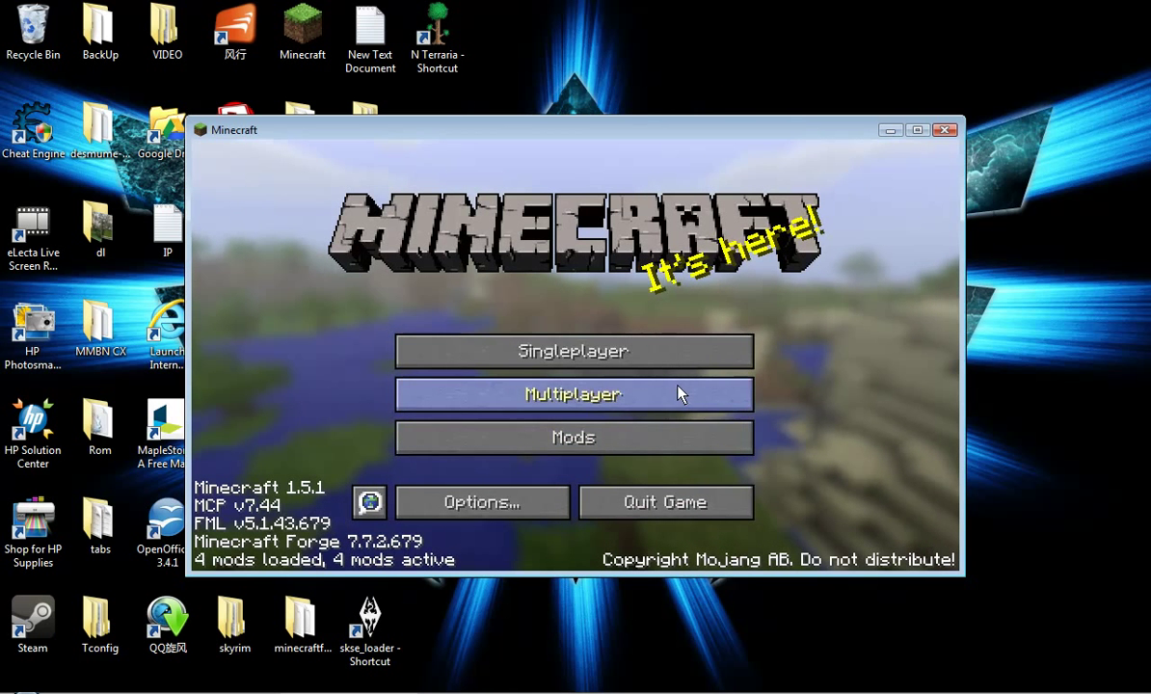
Check the details of Custom LAN Mod in the game's mod list, then return to the title screen
{"action": "left_click", "coordinate": [641, 440]}
{"action": "left_click", "coordinate": [302, 416]}
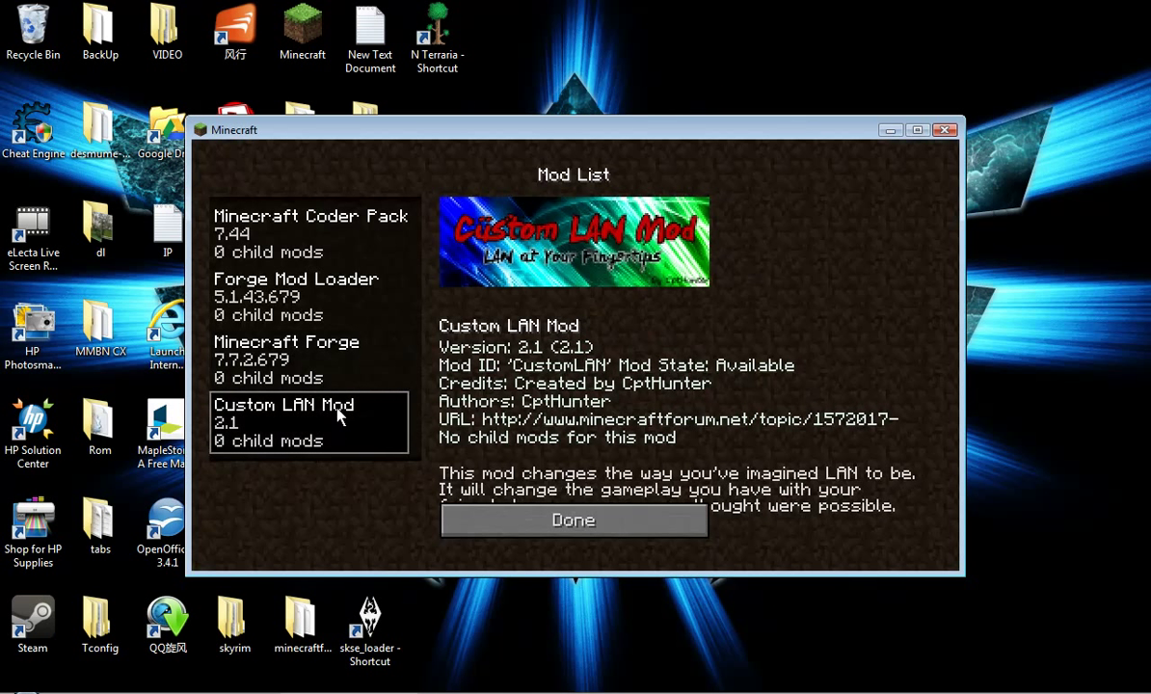
{"action": "left_click", "coordinate": [534, 520]}
Open the Custom LAN options through the game's multiplayer settings and view the command permissions
{"action": "left_click", "coordinate": [532, 493]}
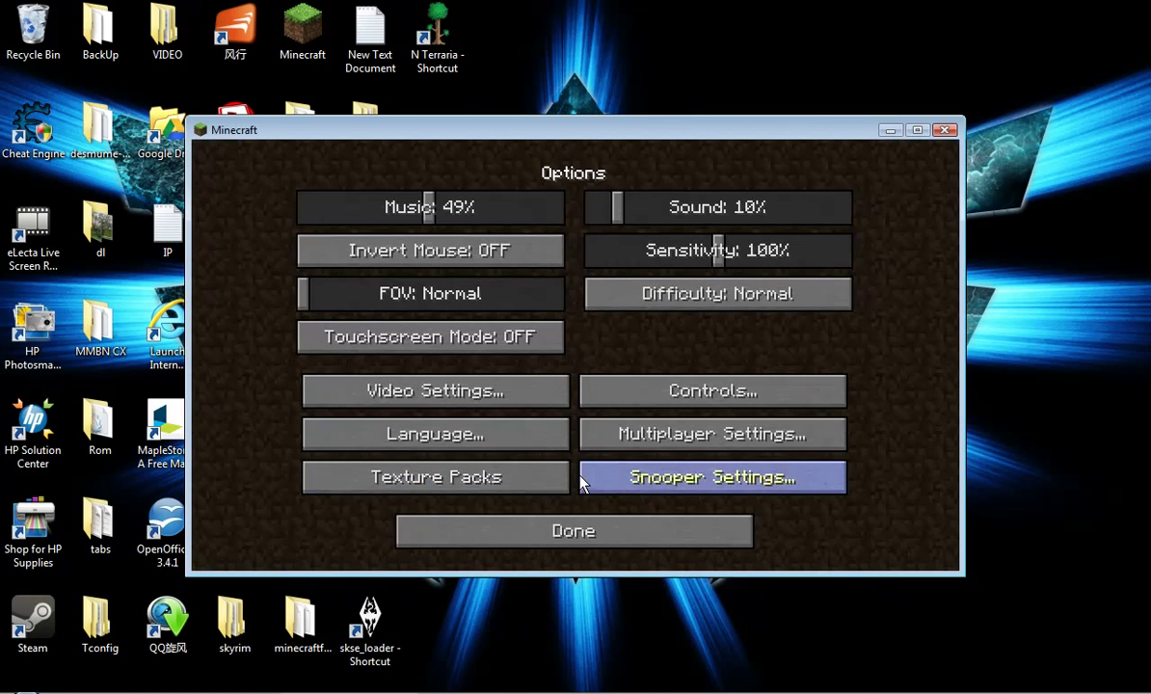
{"action": "left_click", "coordinate": [543, 533]}
{"action": "left_click", "coordinate": [507, 517]}
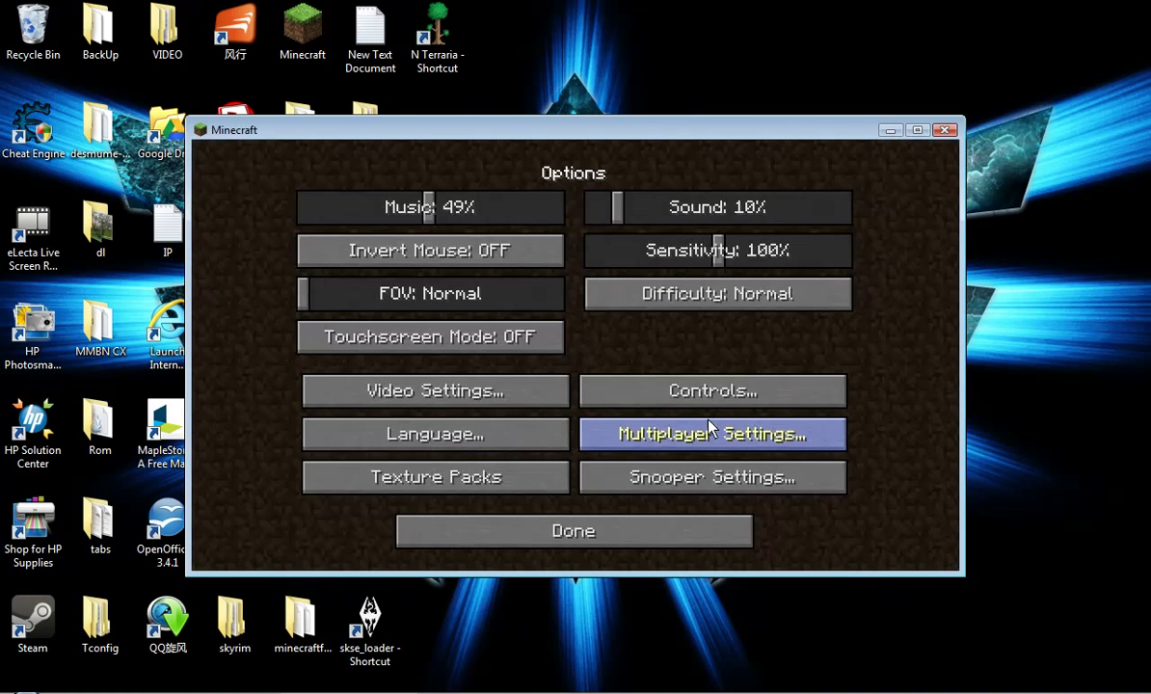
{"action": "left_click", "coordinate": [712, 428]}
{"action": "left_click", "coordinate": [646, 488]}
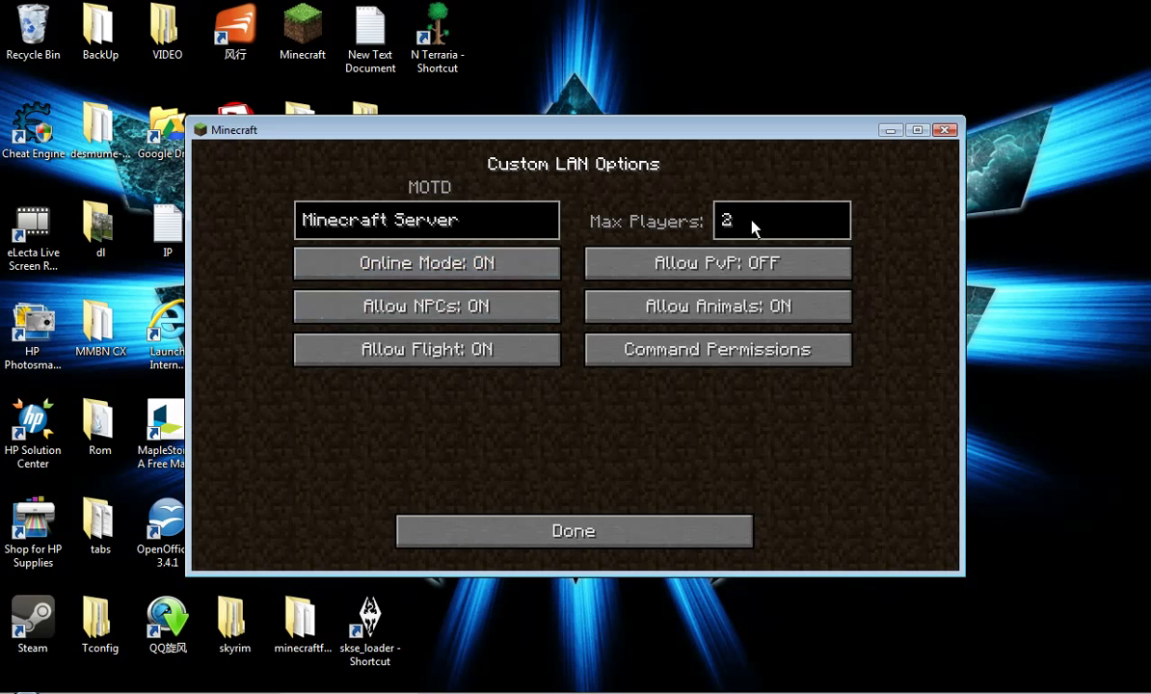
{"action": "left_click", "coordinate": [680, 356]}
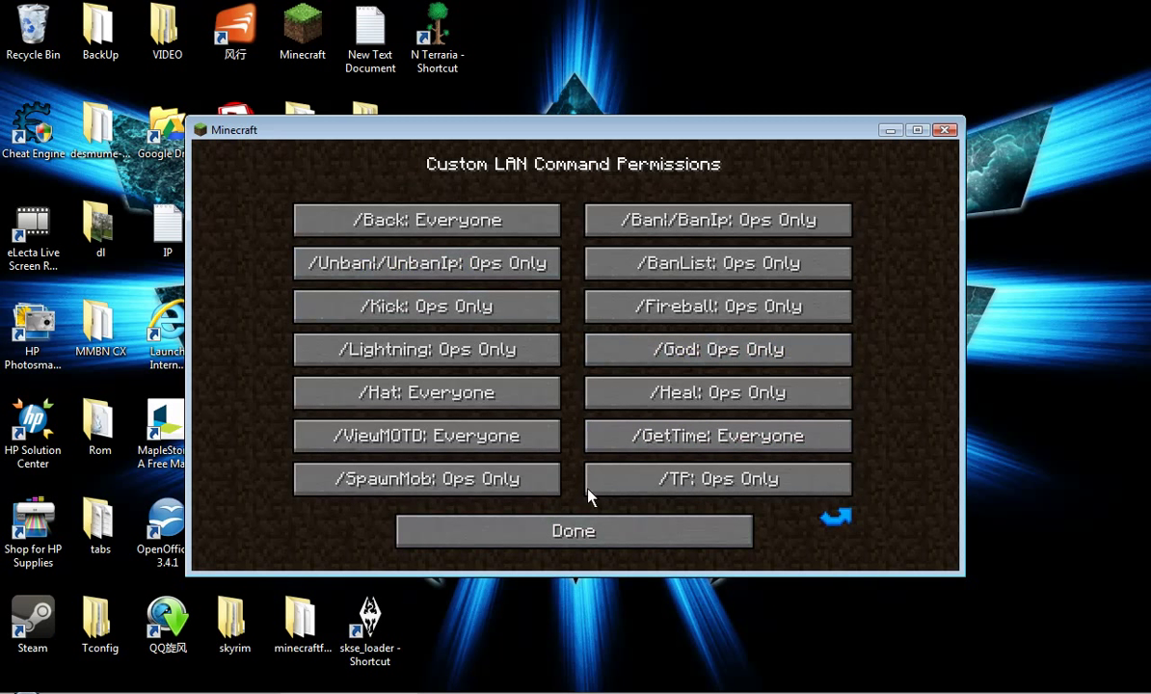